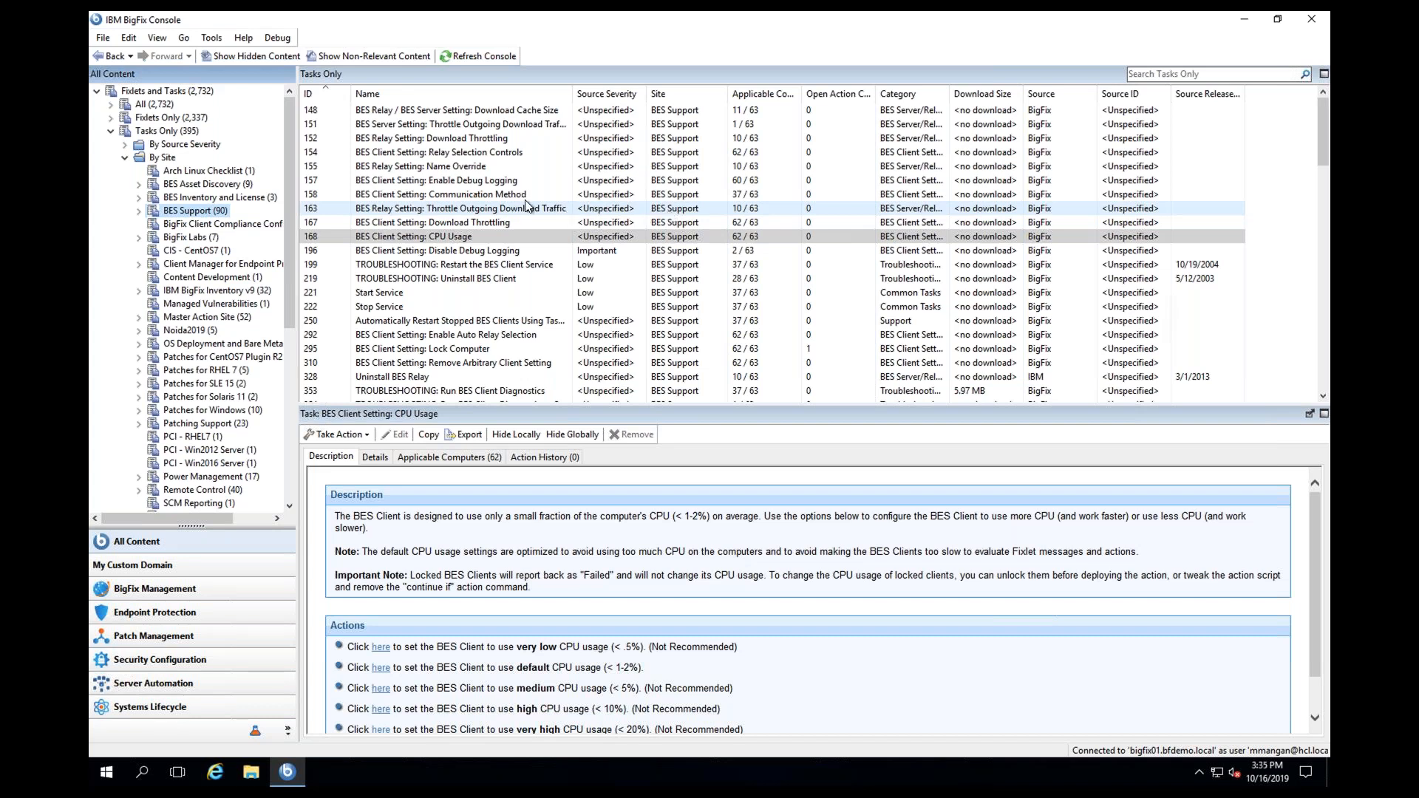
Find the "BES Client Setting: Enable Command Polling" task in the BES Support site by searching for "Command" and open it
click(1170, 70)
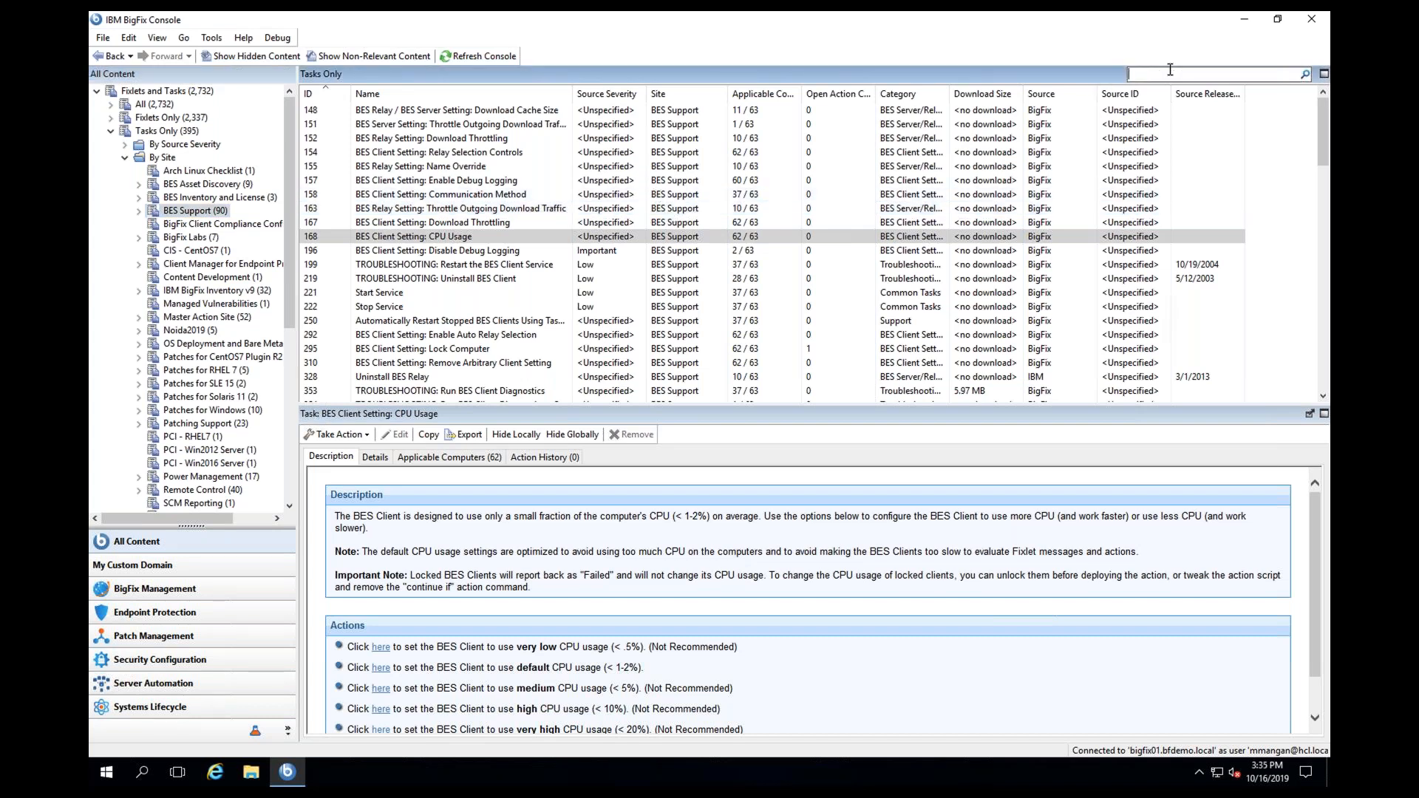
text(Command)
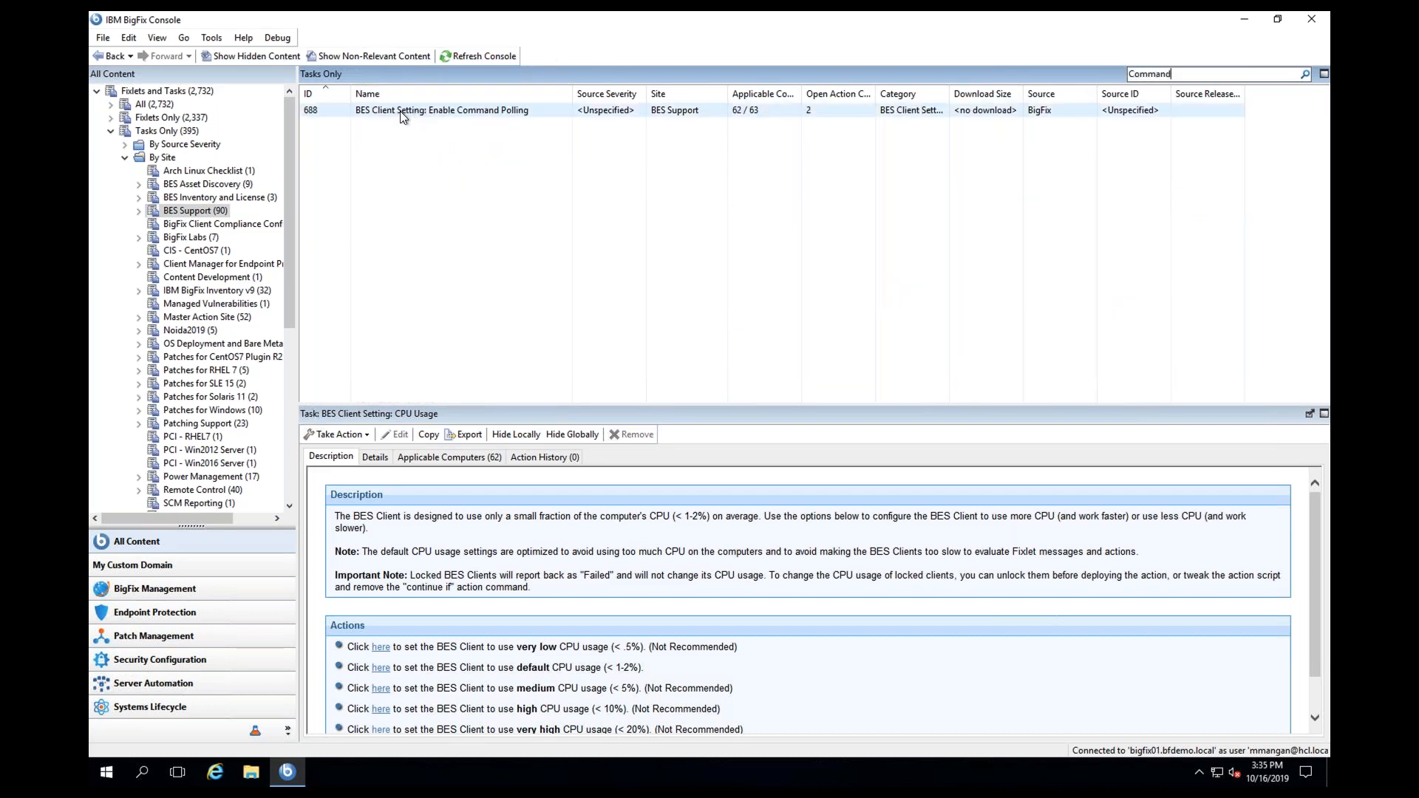
click(401, 111)
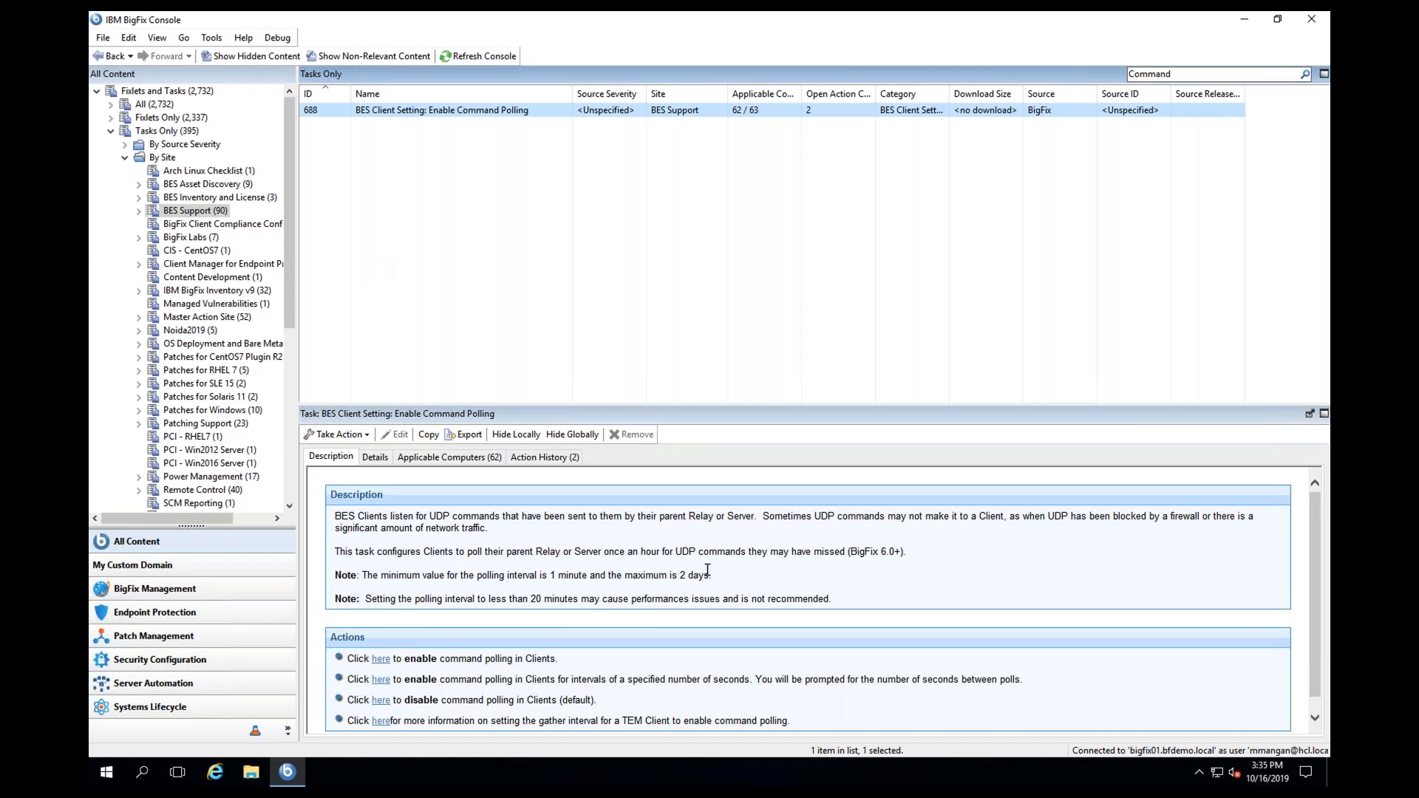
Deploy the default enable action for command polling in Clients to the MacBook Pro located in Philadelphia
click(381, 660)
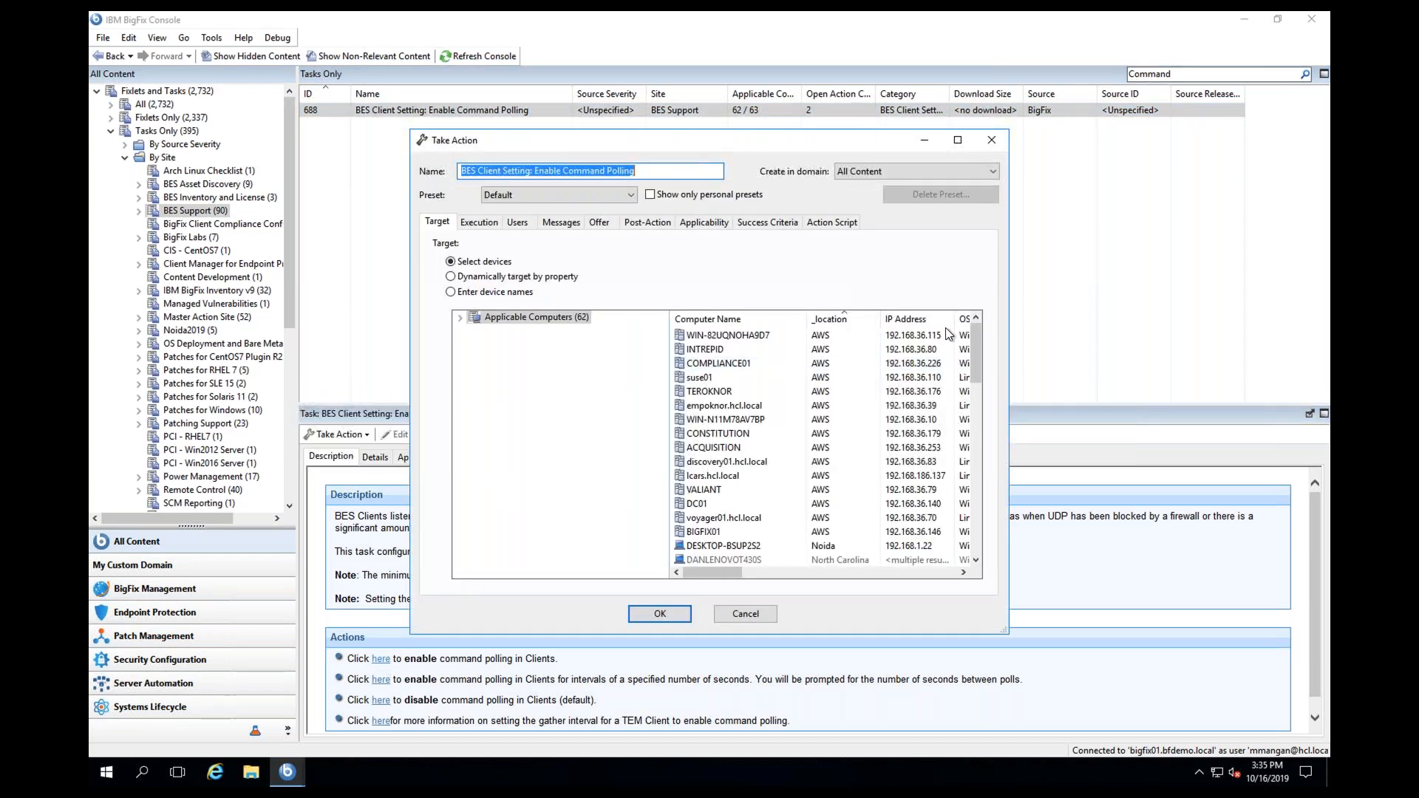
drag(972, 346, 968, 427)
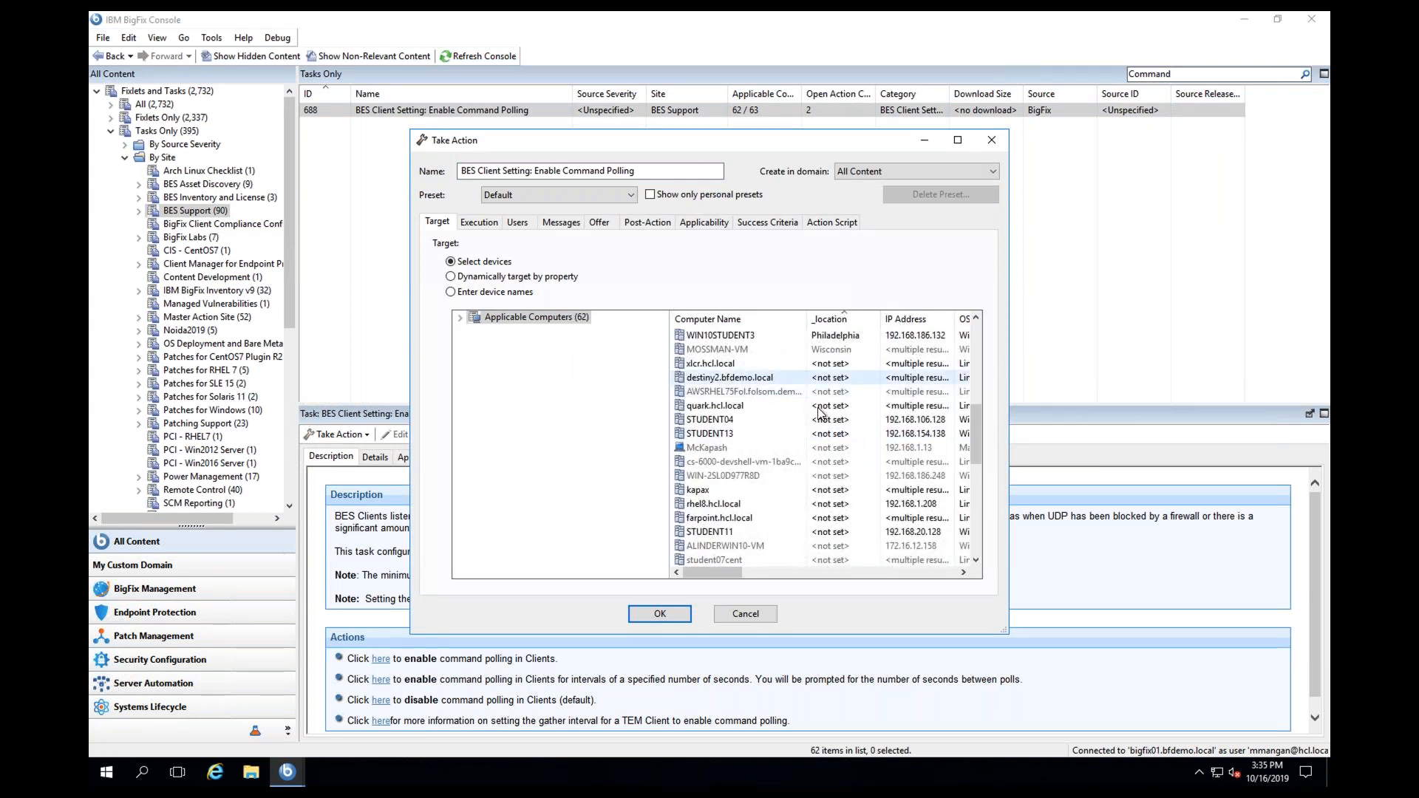
drag(972, 428, 970, 414)
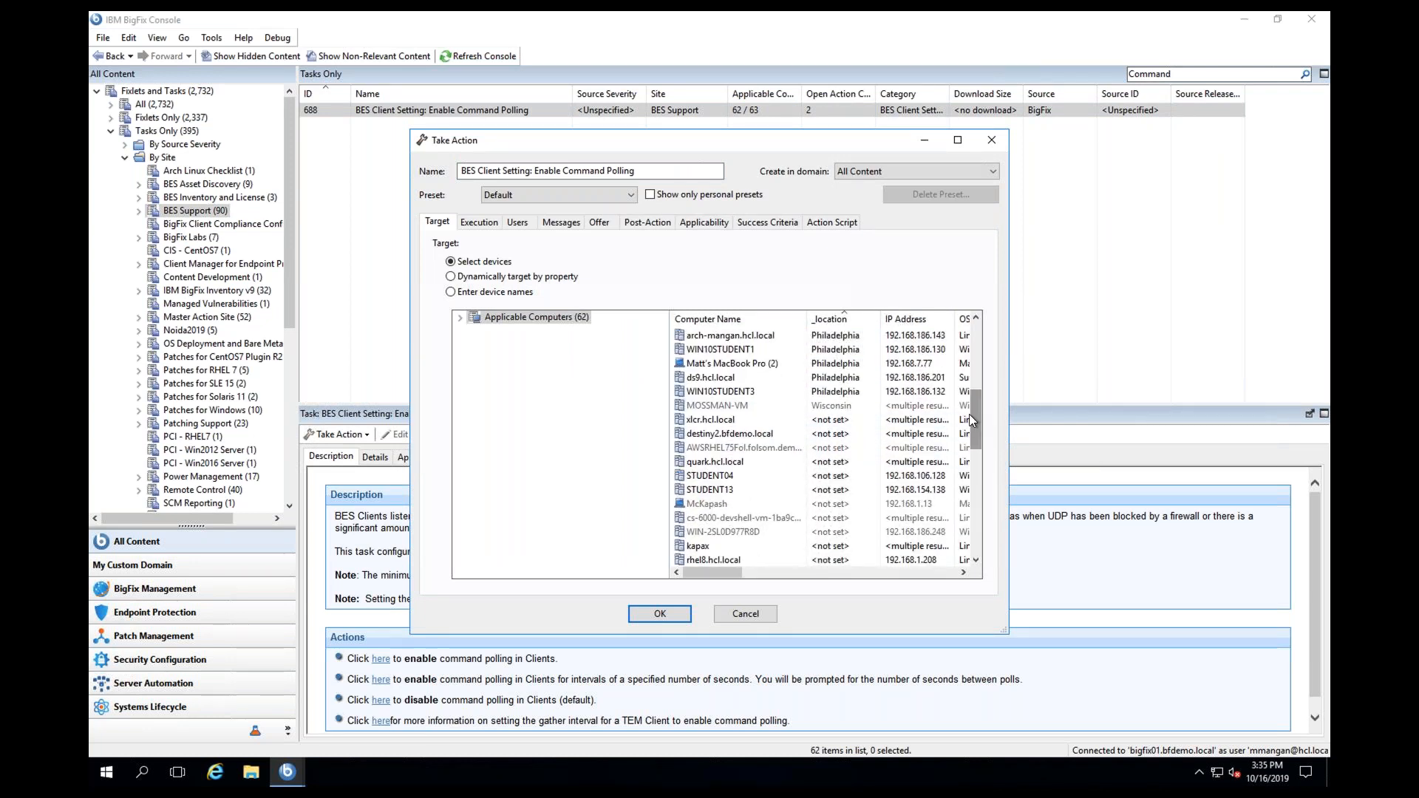
click(745, 365)
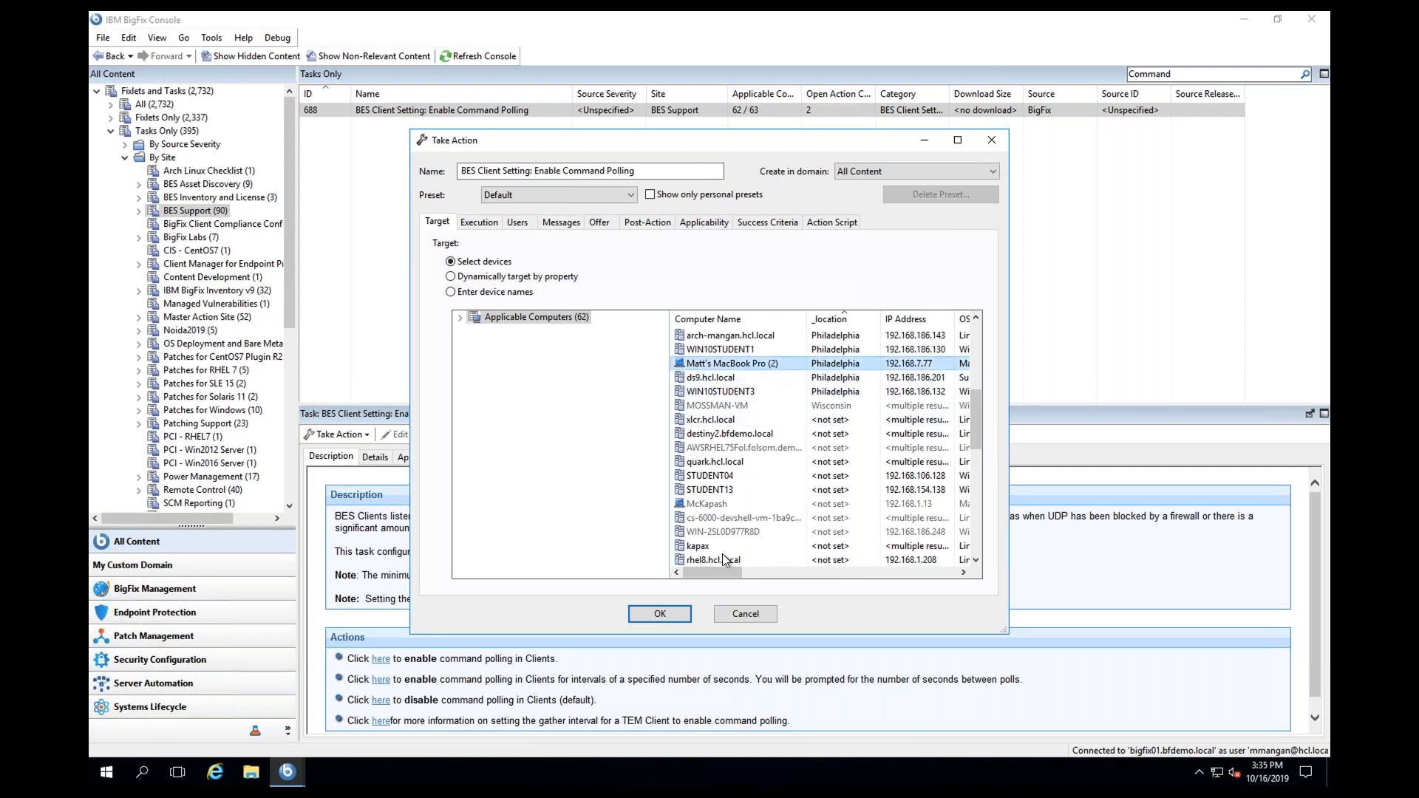
click(662, 613)
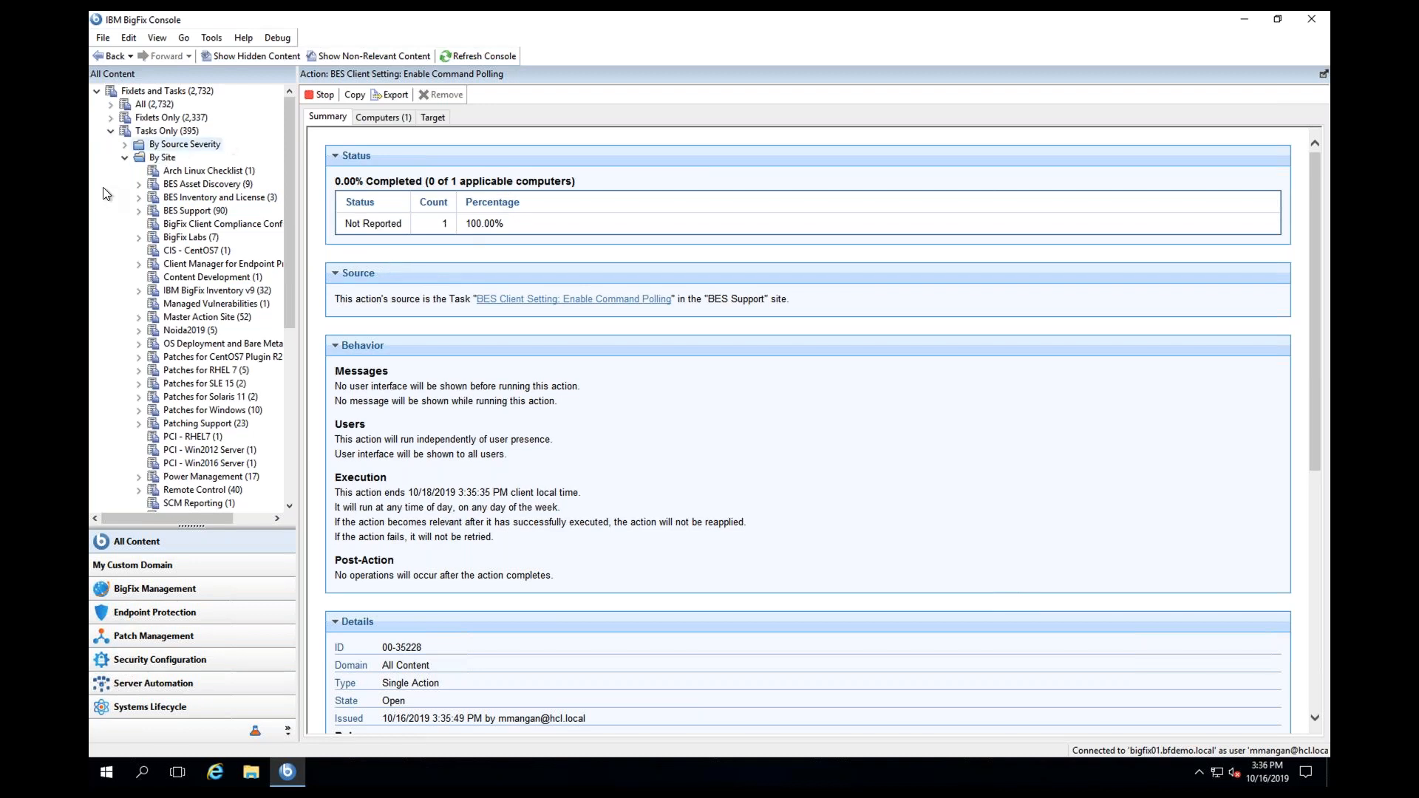
Search the BES Support tasks for "CPU" and open "BES Client Setting: CPU Usage"
click(188, 211)
click(1152, 75)
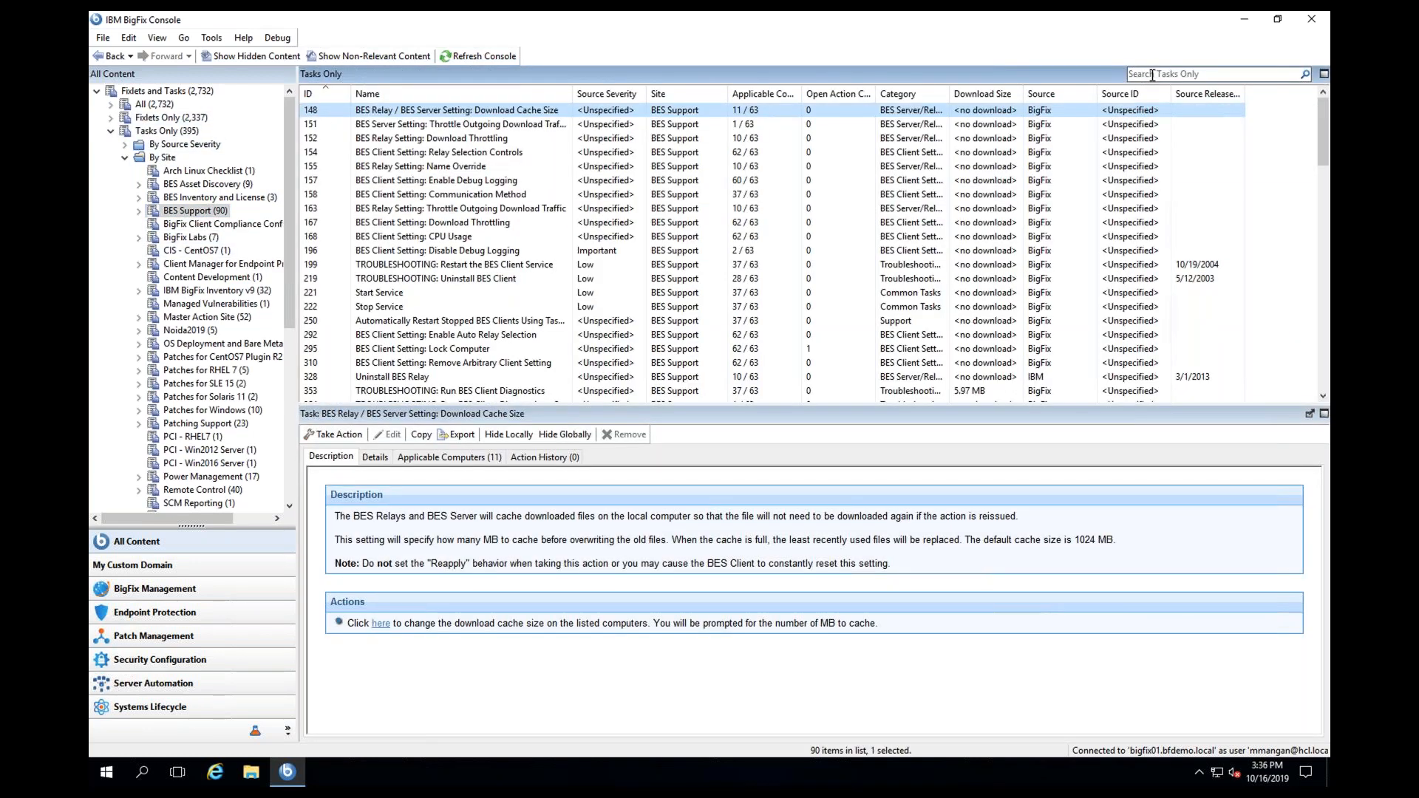
text(CPU)
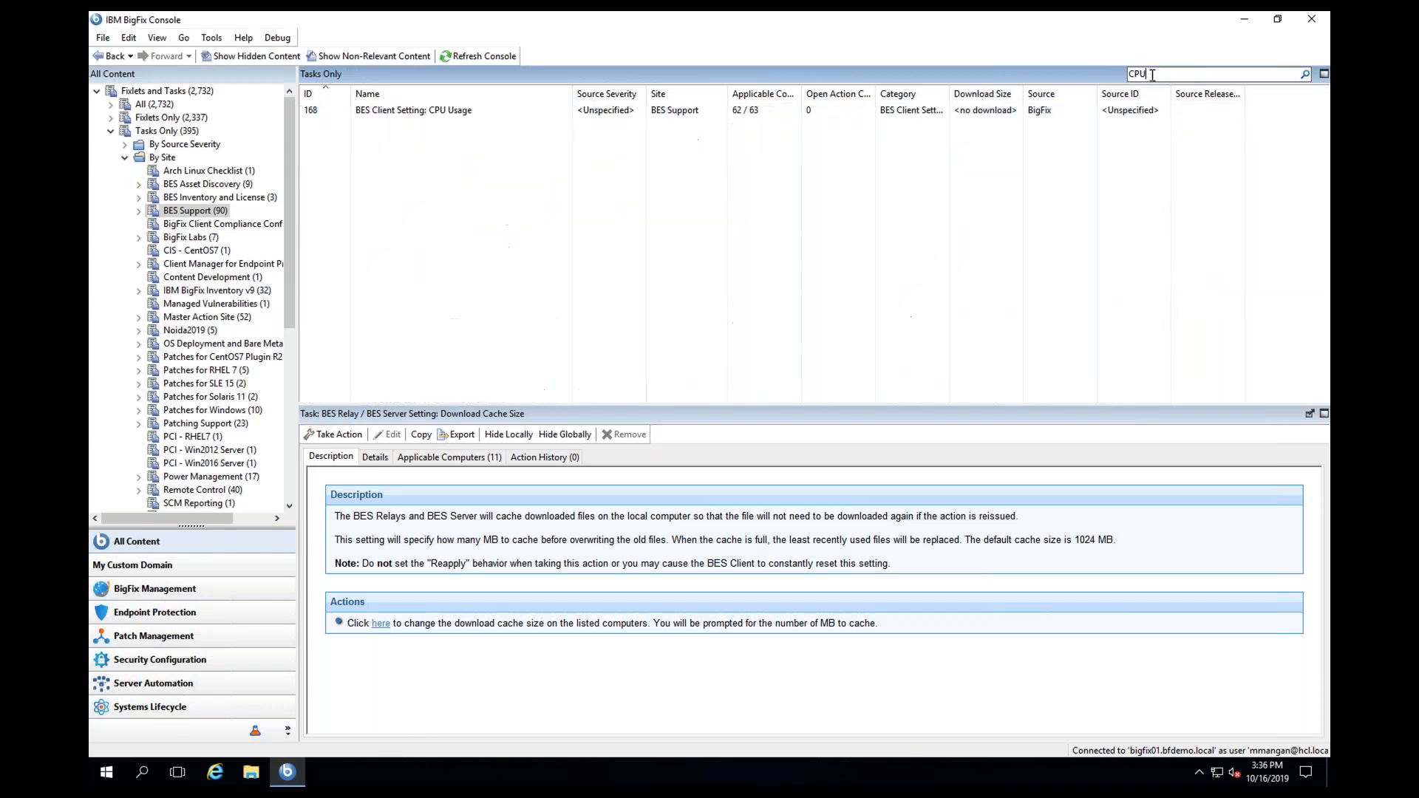
click(403, 109)
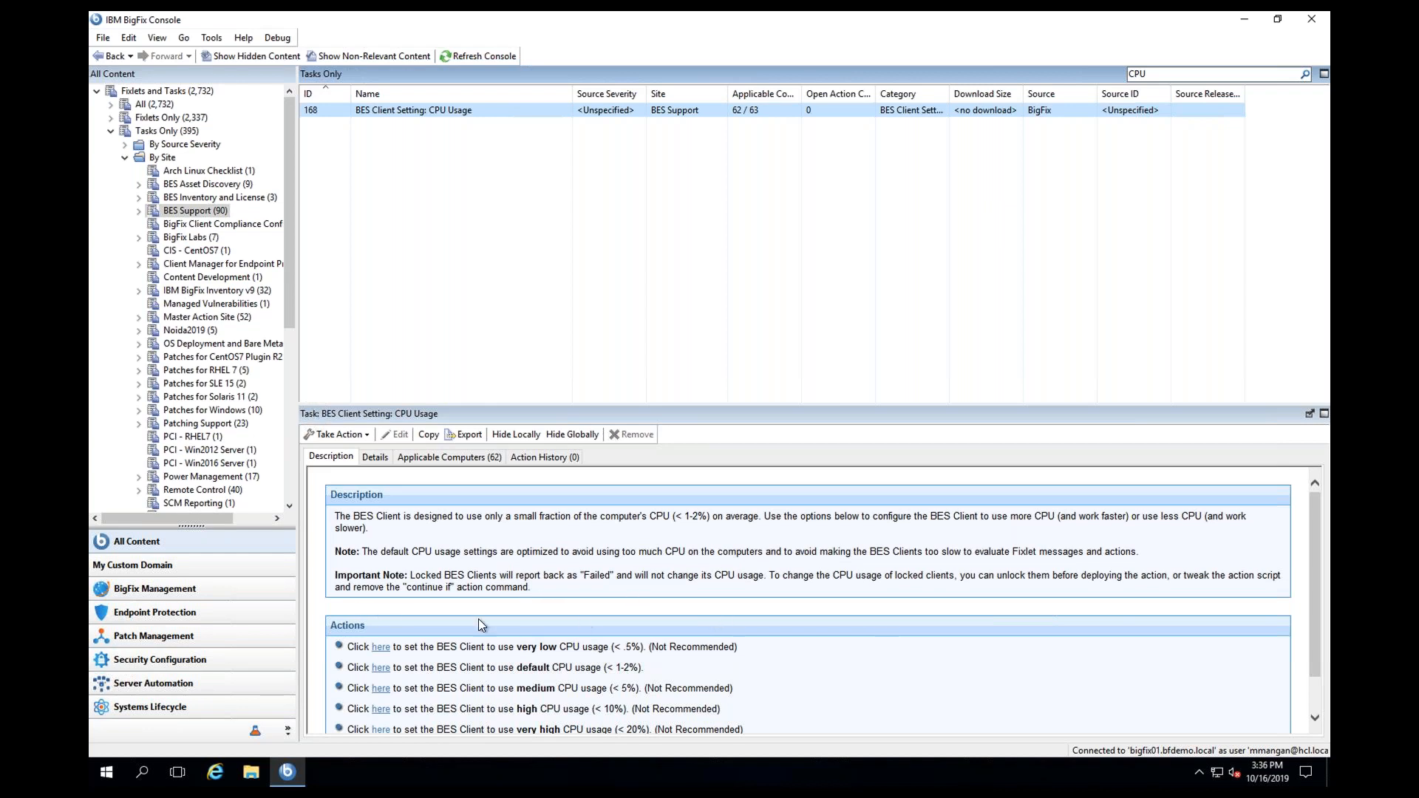
Deploy the medium CPU usage (< 5%) action to suse01 and review the issued action's script
click(380, 693)
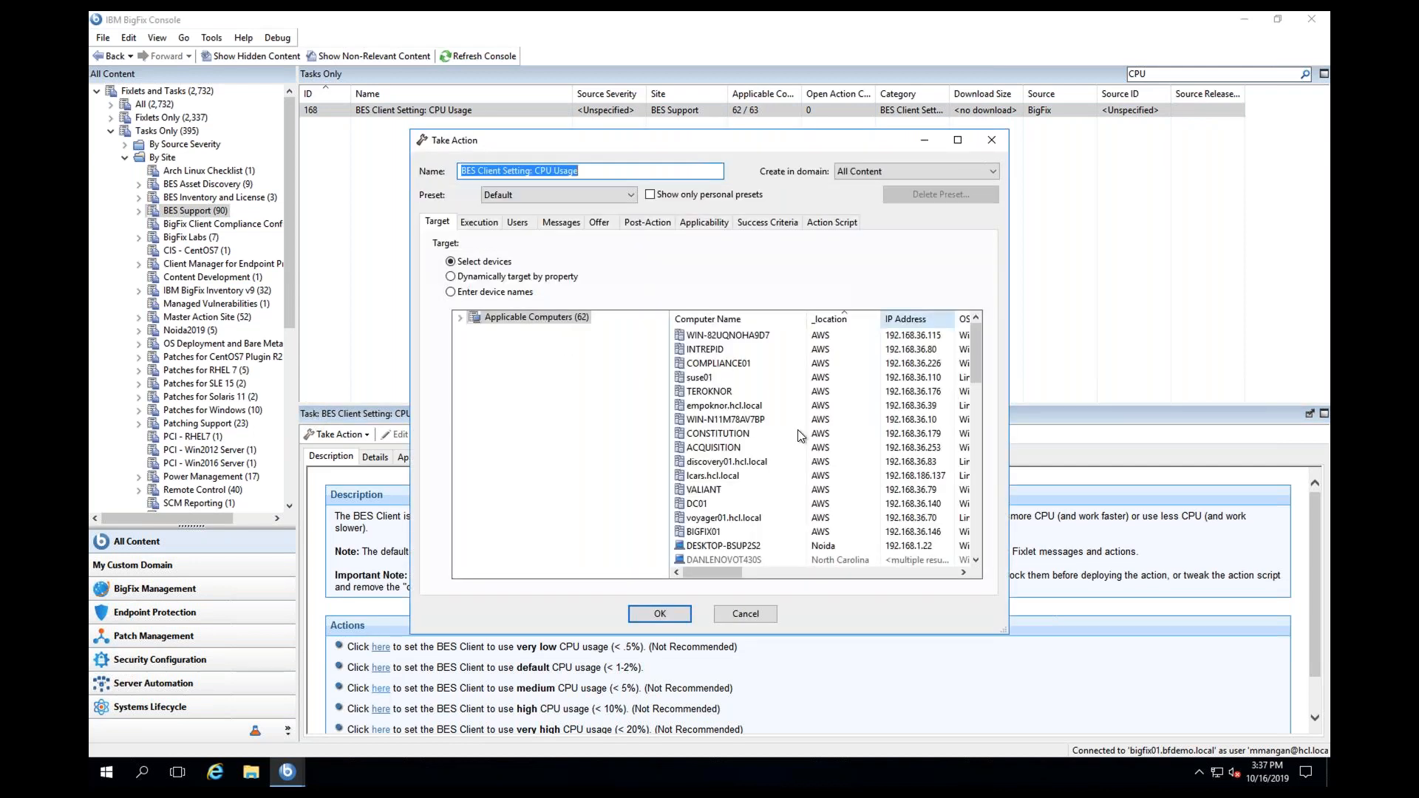
click(800, 379)
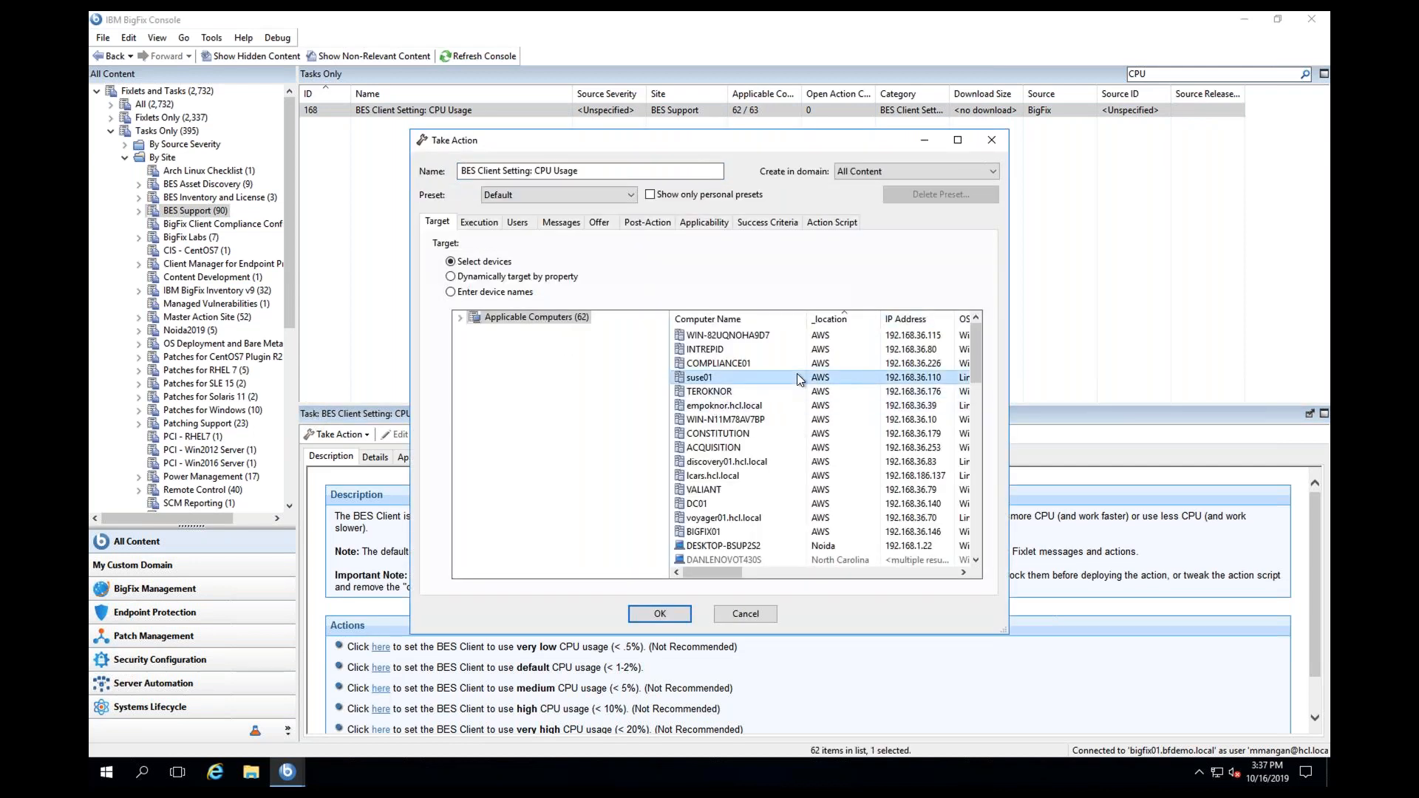
click(652, 614)
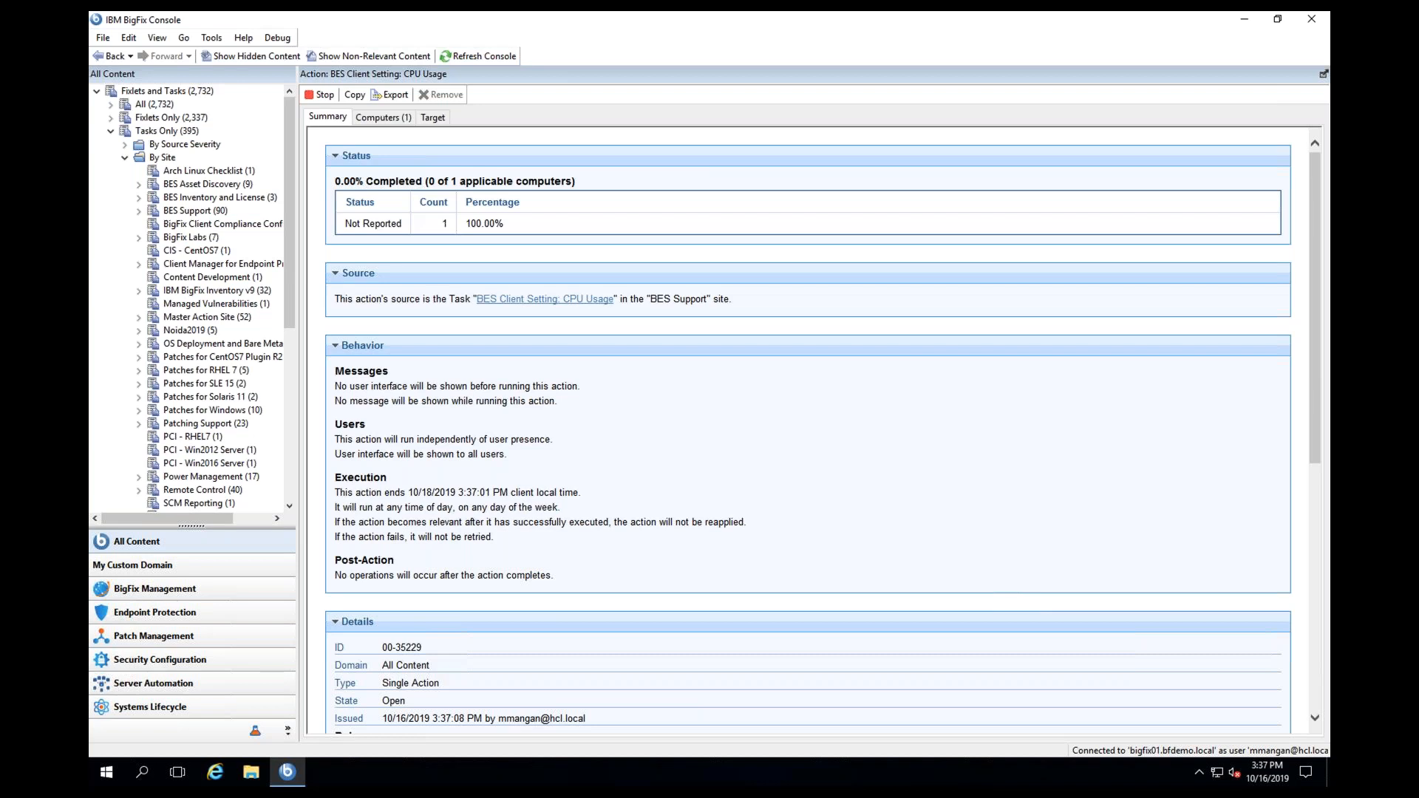
scroll(808, 429, down, 3)
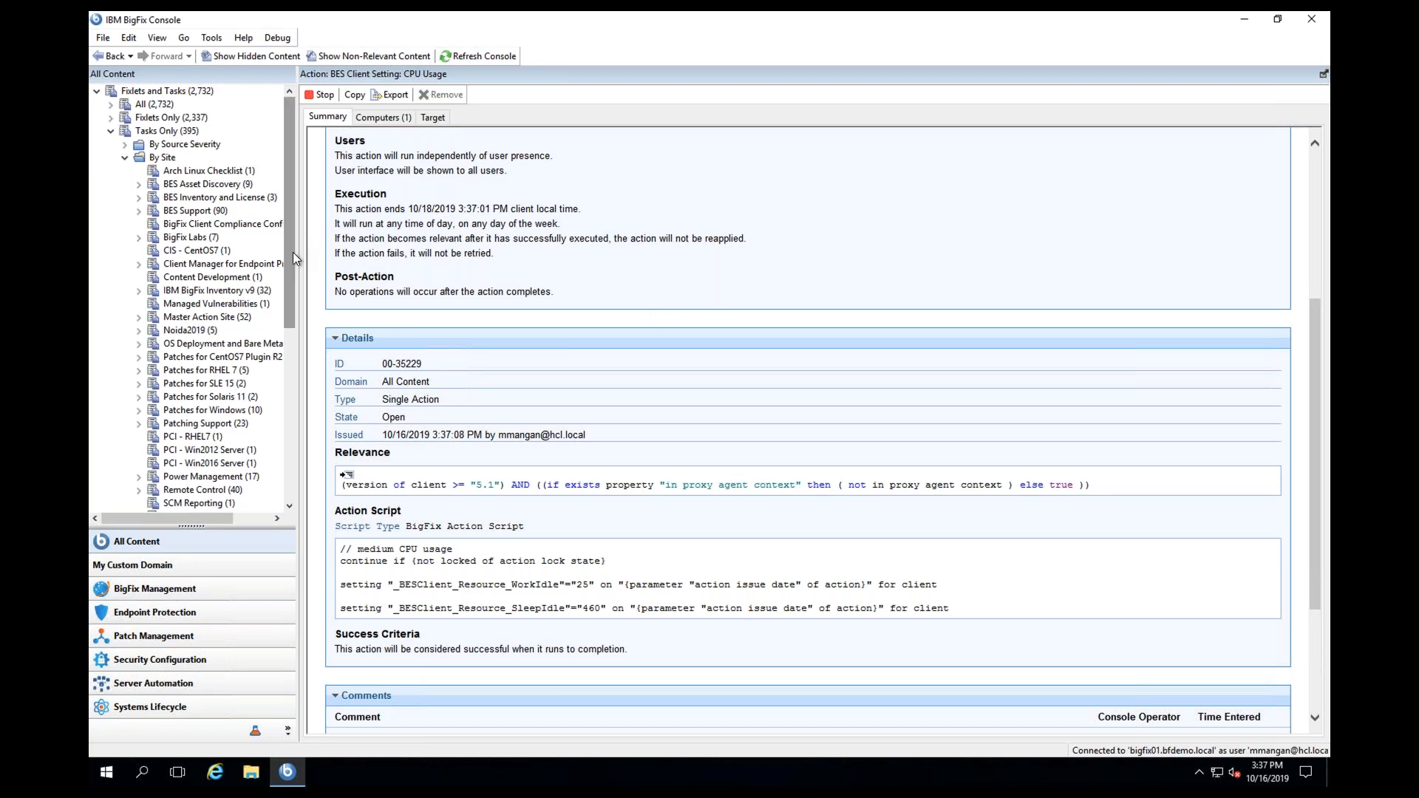
Search all Fixlets and Tasks for "Cache" and open the custom task "BESClient Download Cache Settings"
click(111, 132)
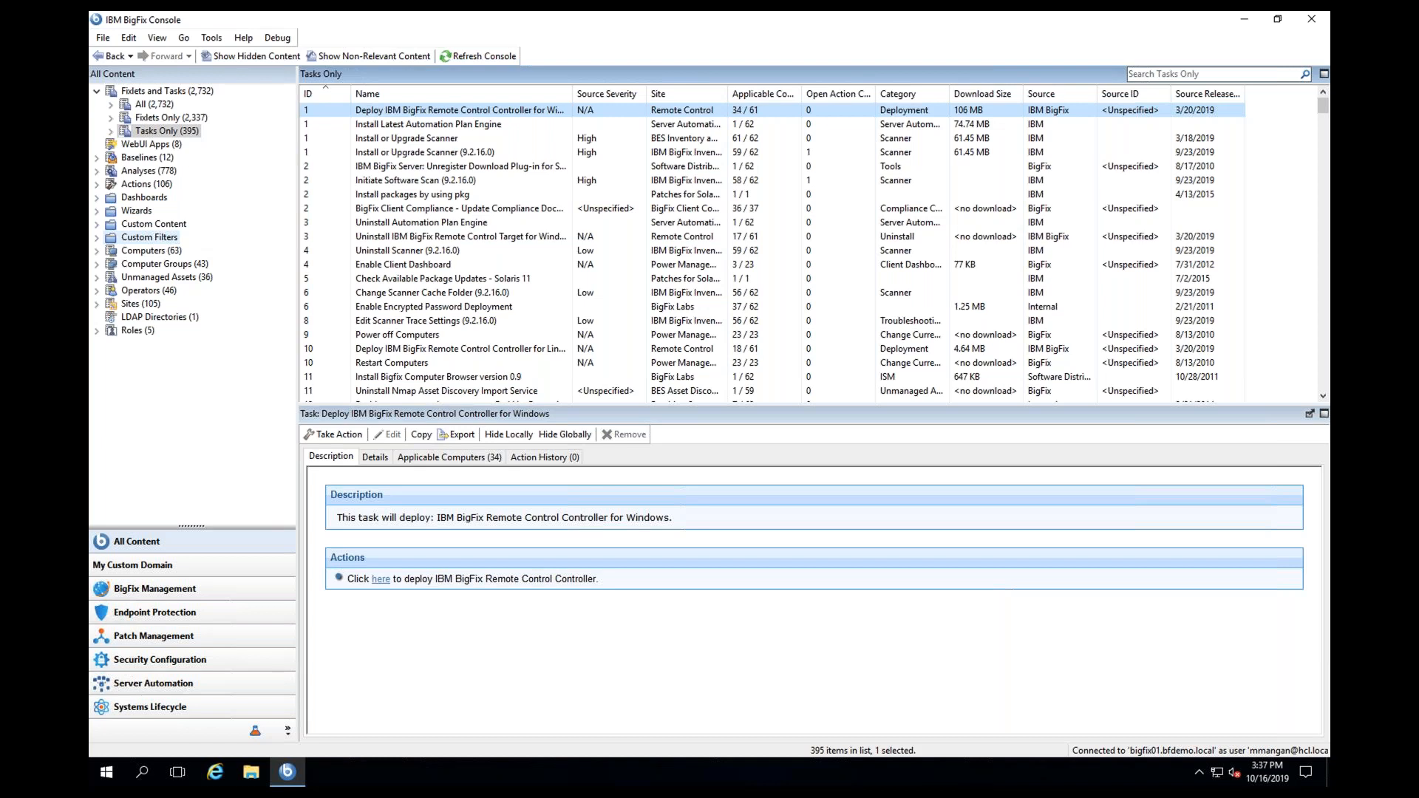
click(181, 97)
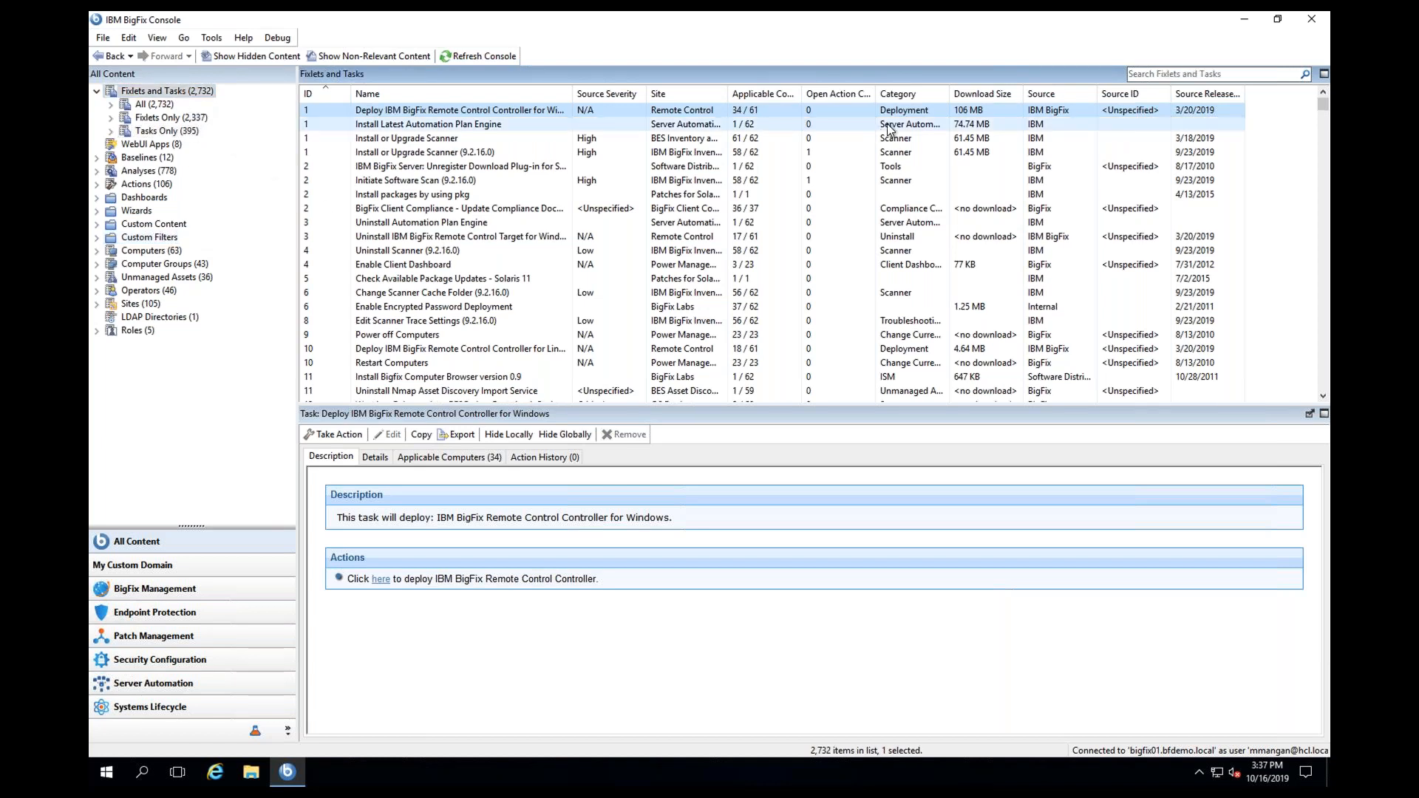
click(1161, 76)
text(Cache)
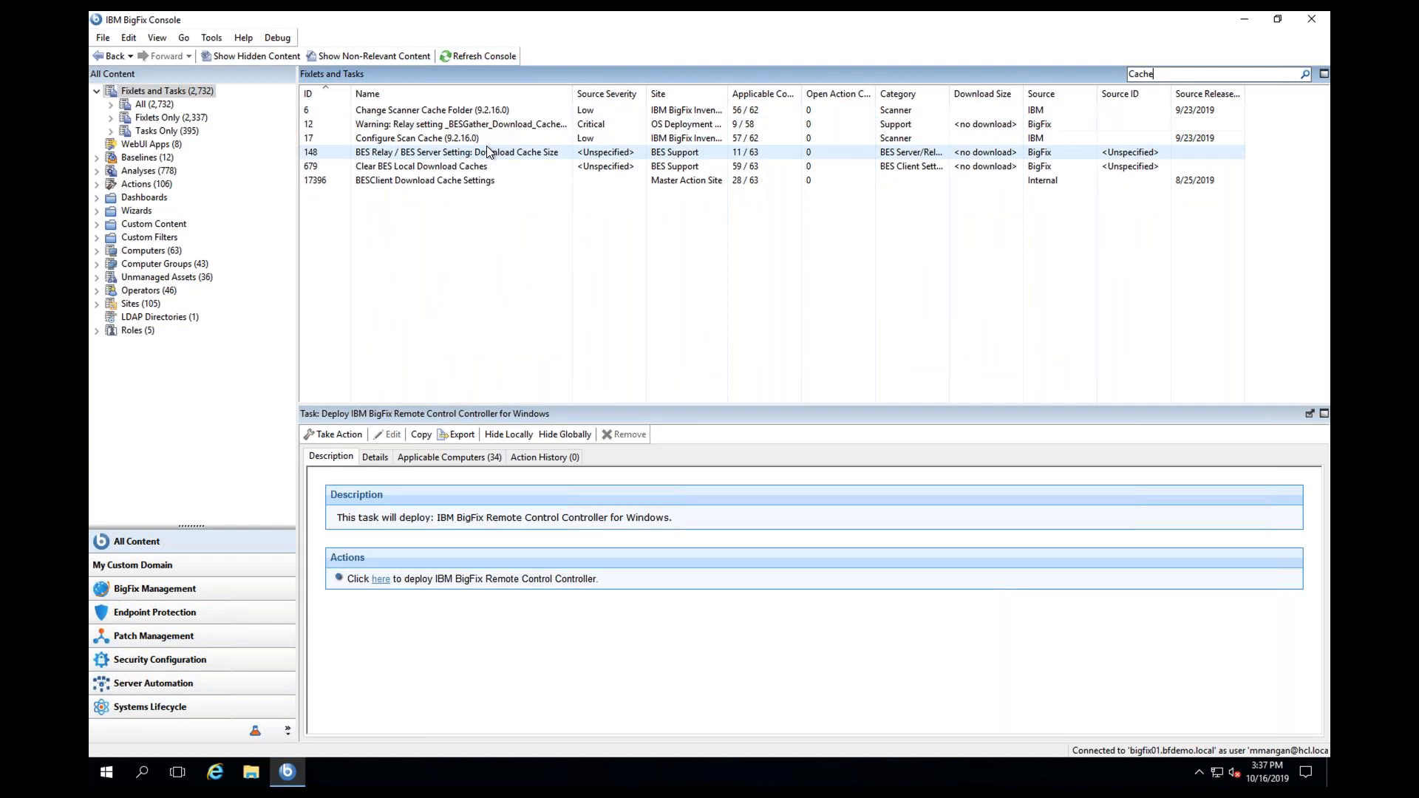
click(435, 181)
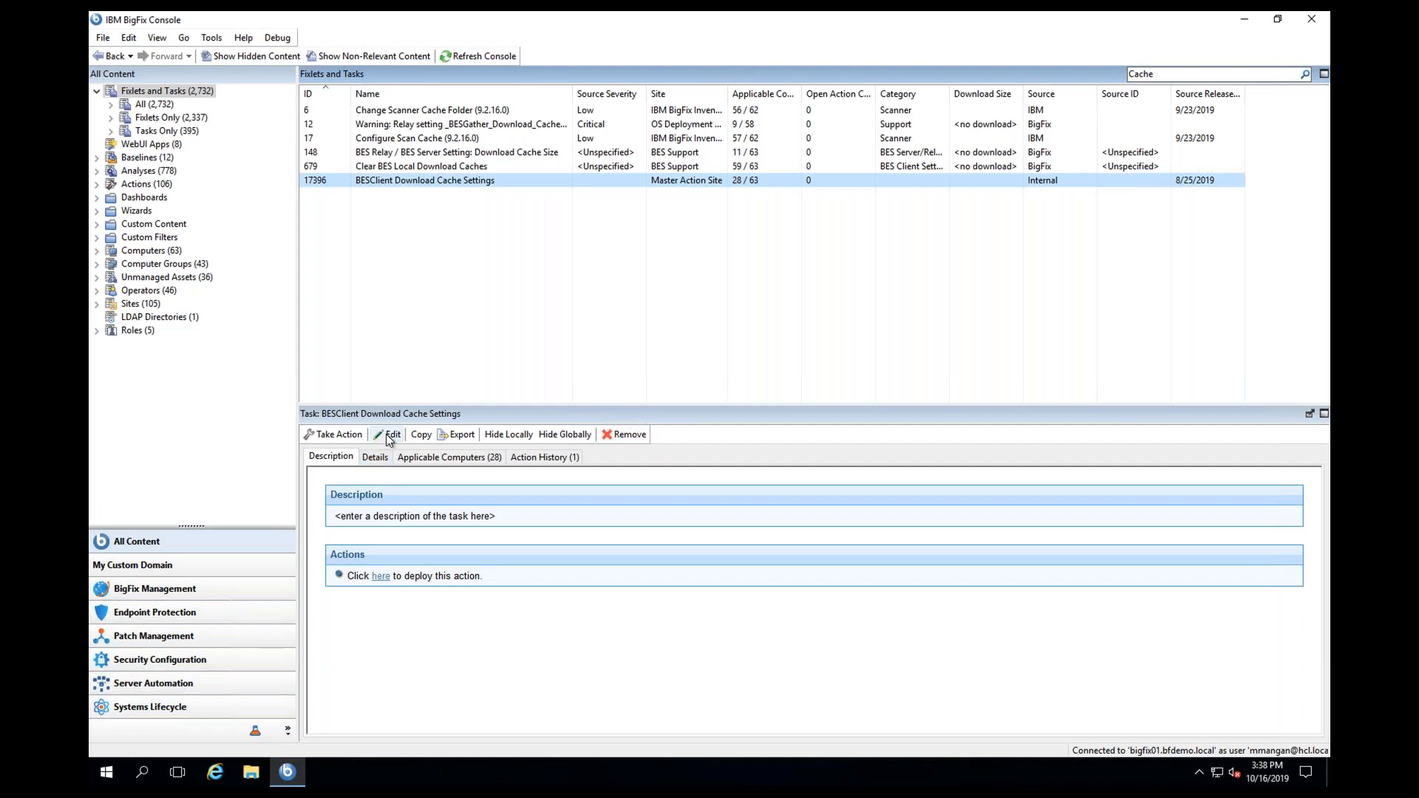
Examine the action script and relevance of the BESClient Download Cache Settings task in its editor
click(388, 436)
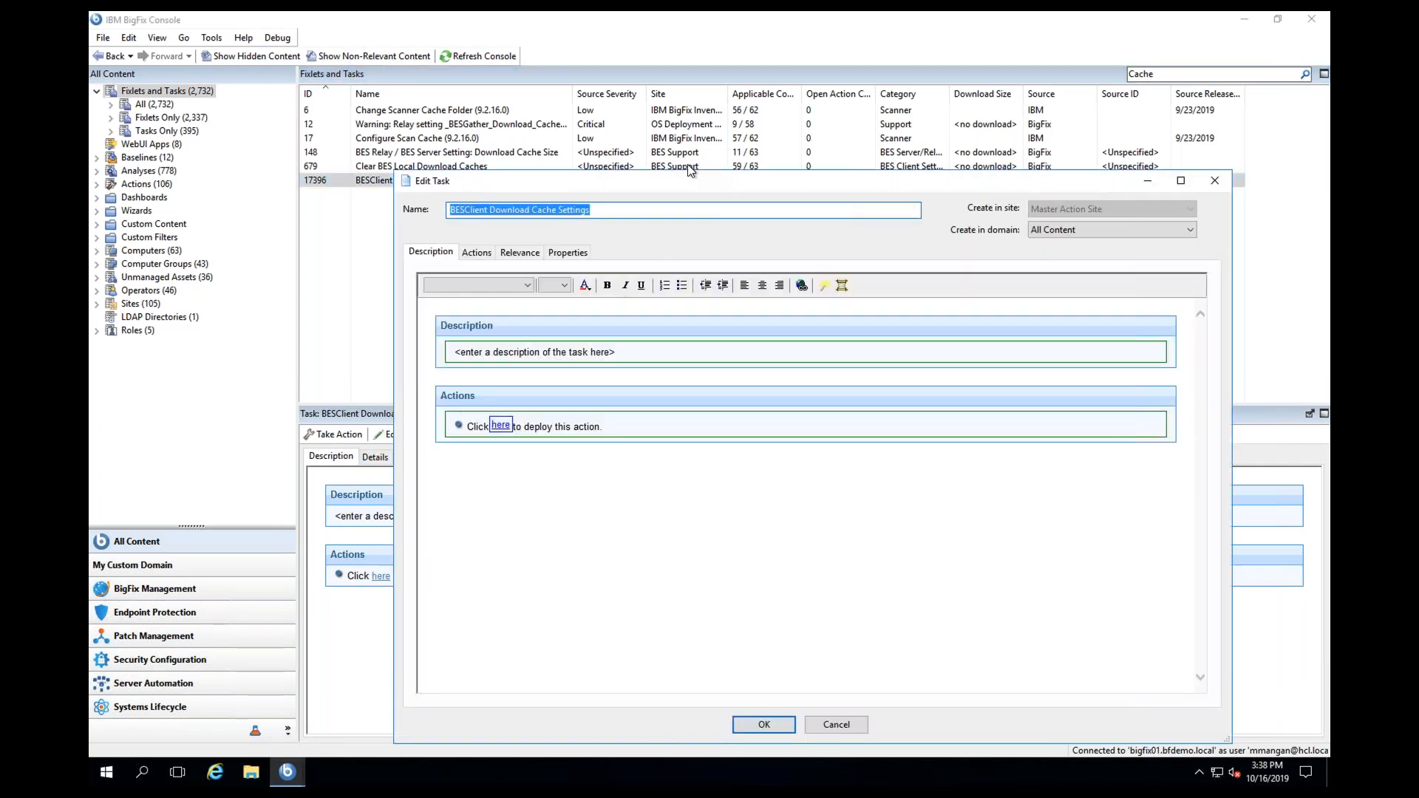
drag(688, 177, 575, 121)
click(366, 196)
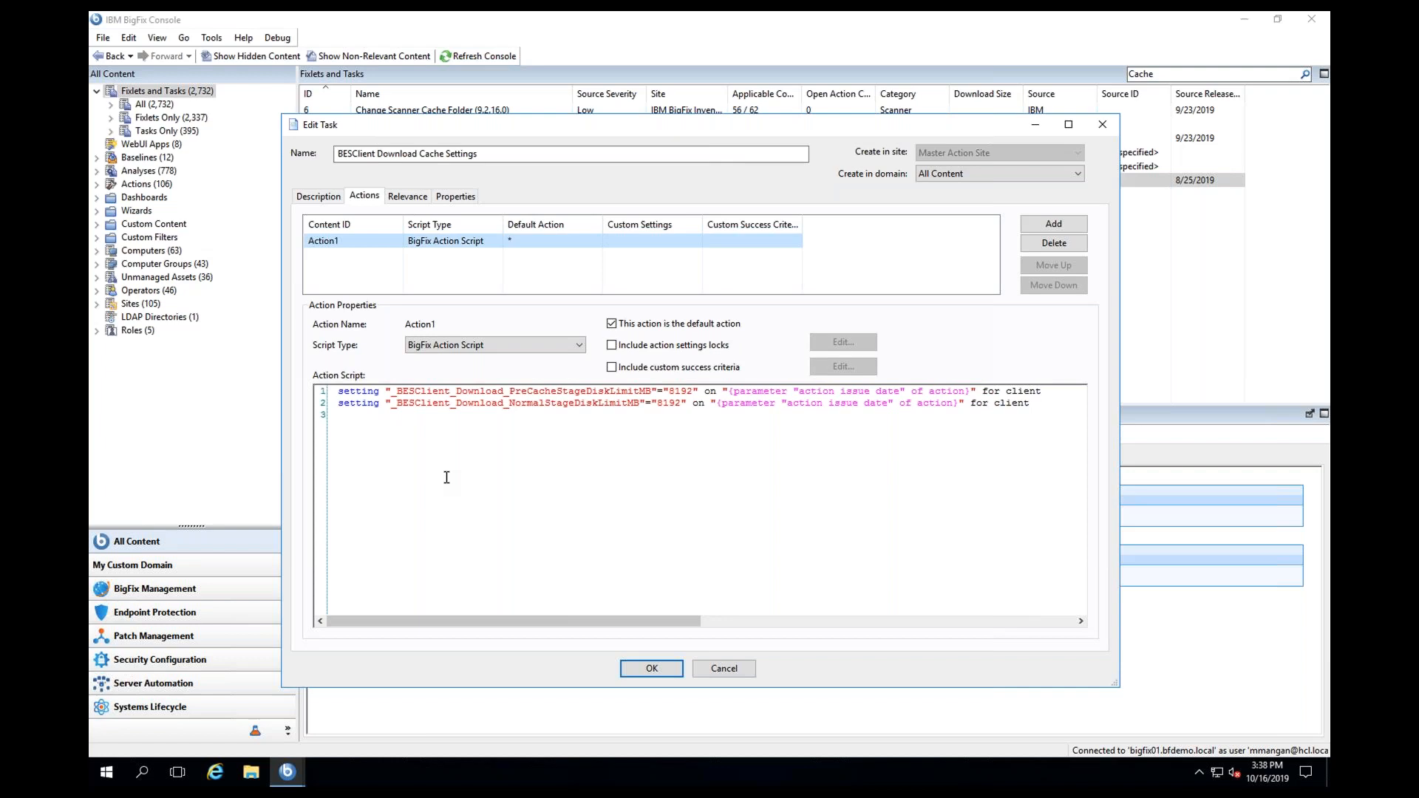
click(401, 198)
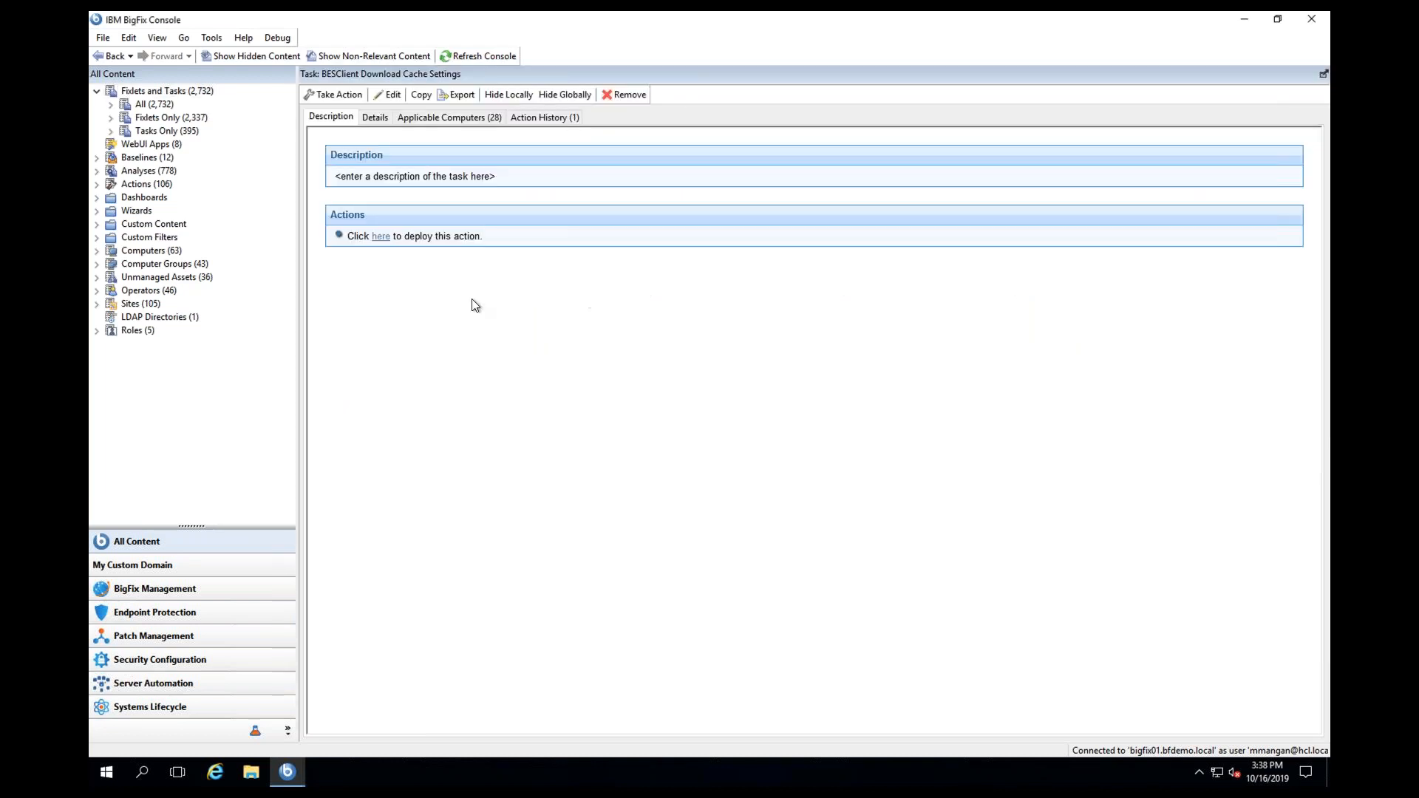
Start an action from the BESClient Download Cache Settings task, targeting the Centos Endpoints group with the Policy preset
click(331, 95)
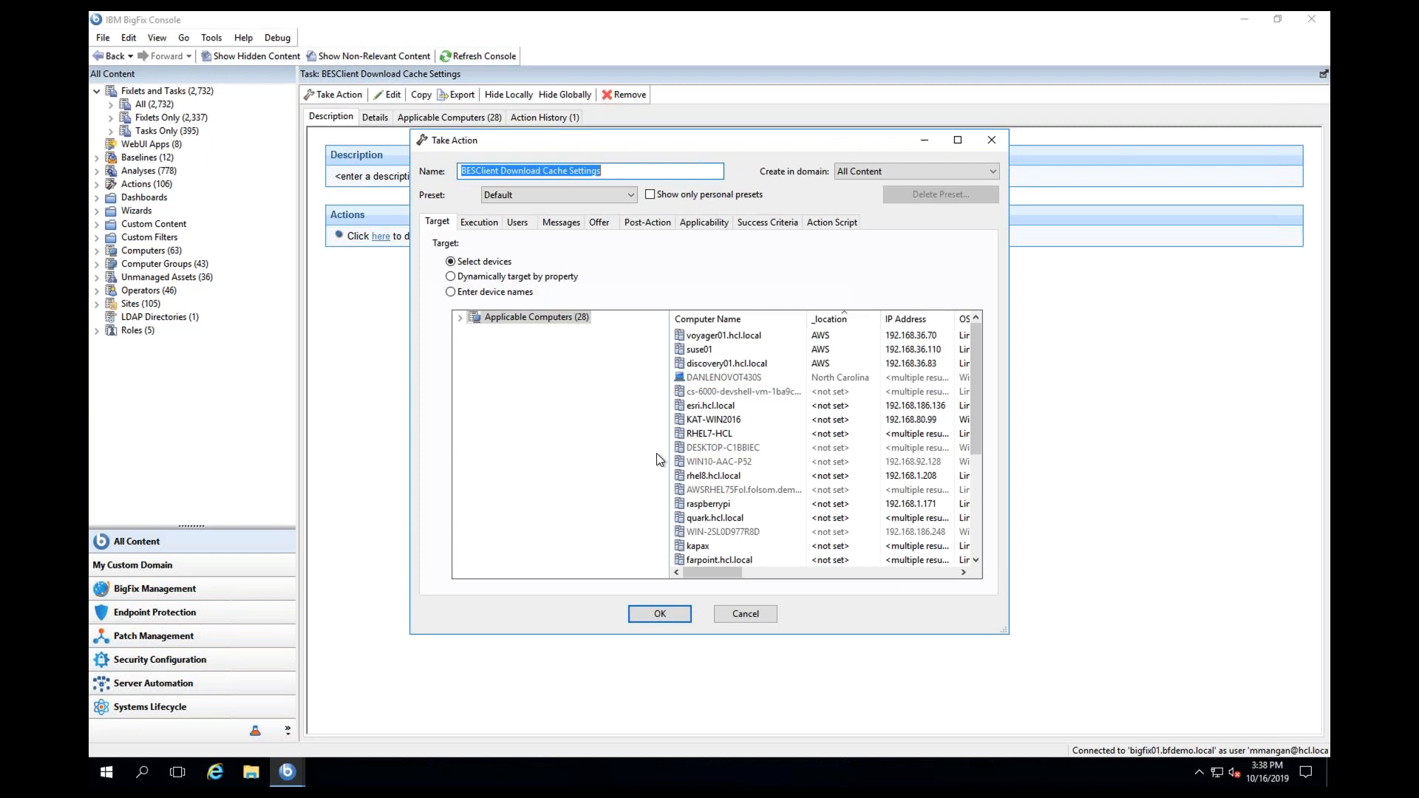
click(459, 318)
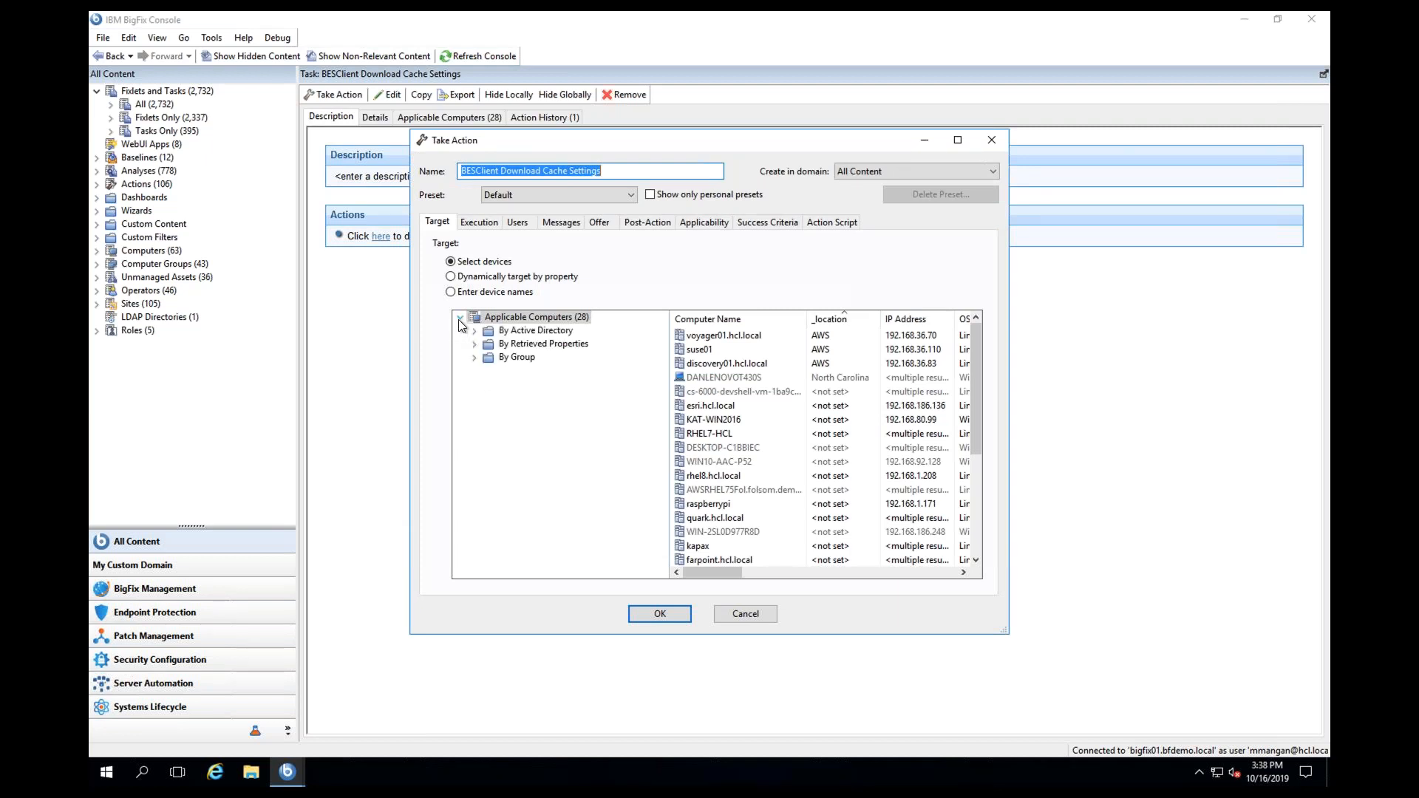
click(473, 357)
click(541, 371)
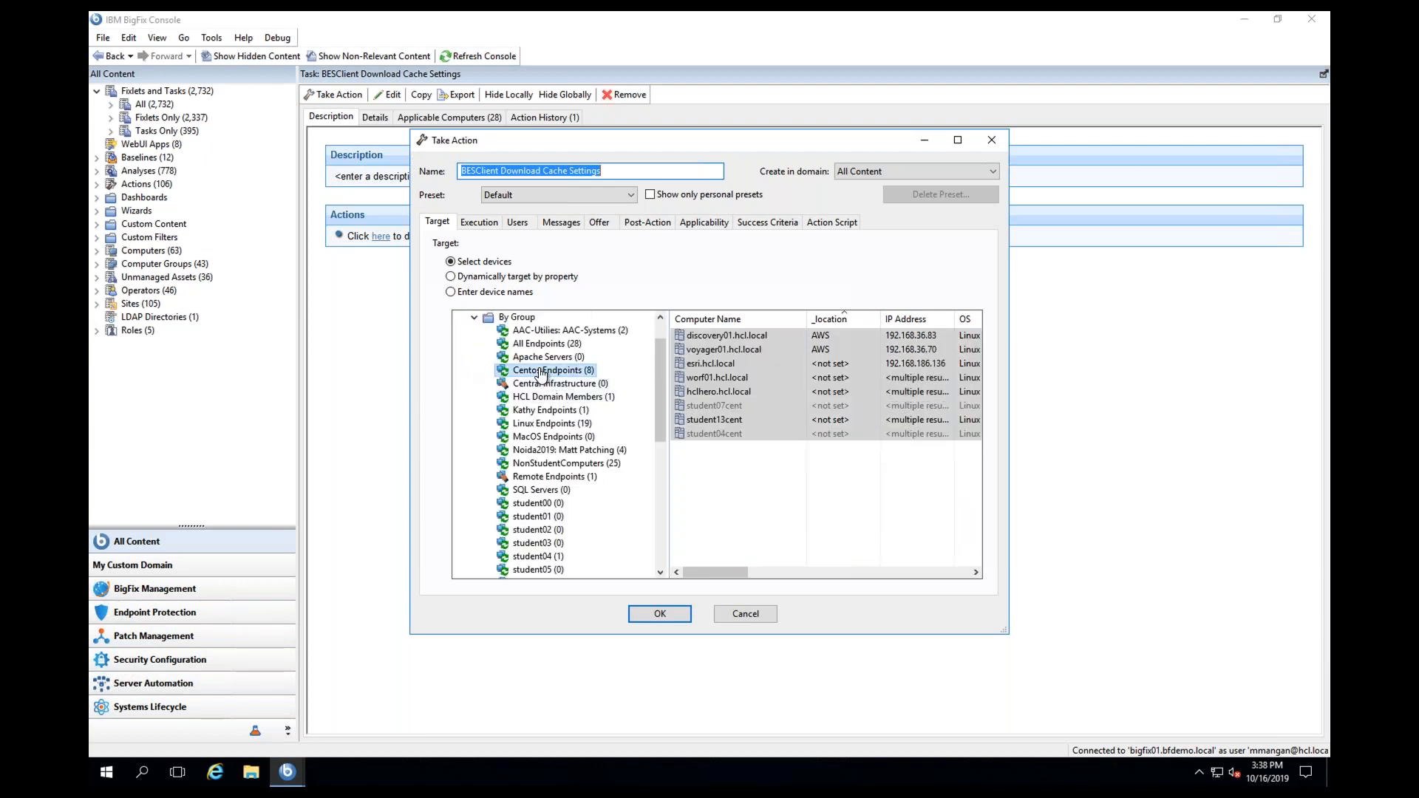
click(570, 189)
click(519, 220)
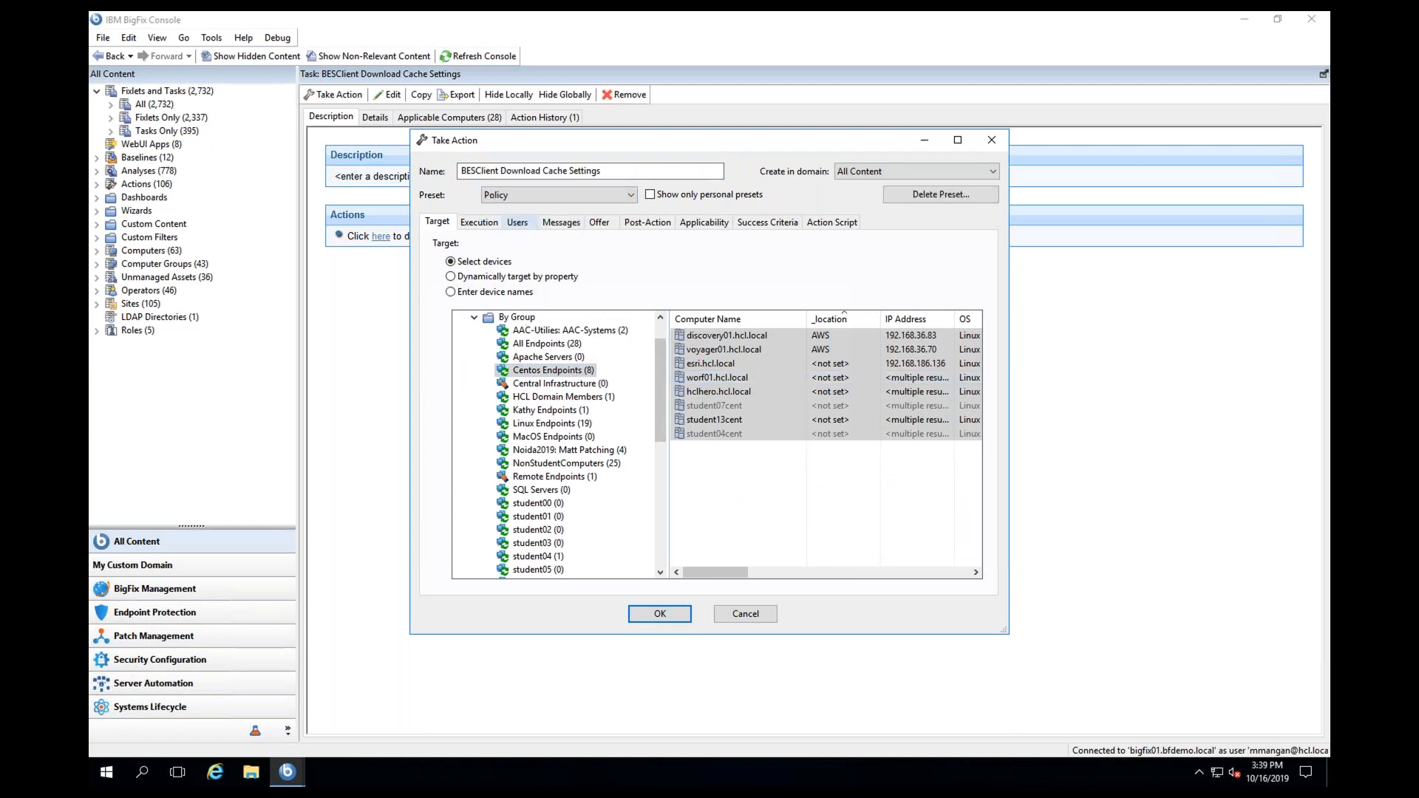
Check the action's execution behaviour and target computers, and deploy the download cache policy
click(479, 222)
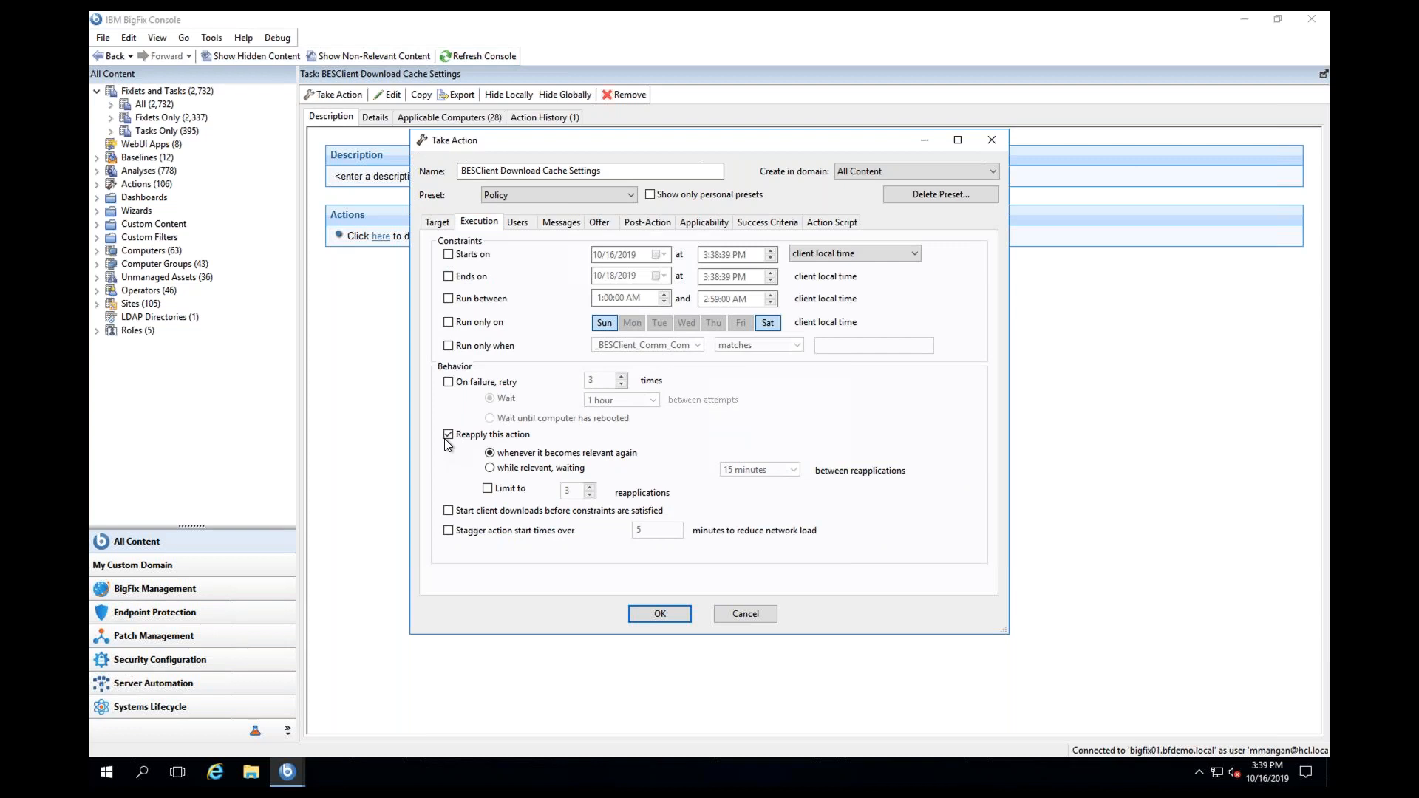
click(437, 223)
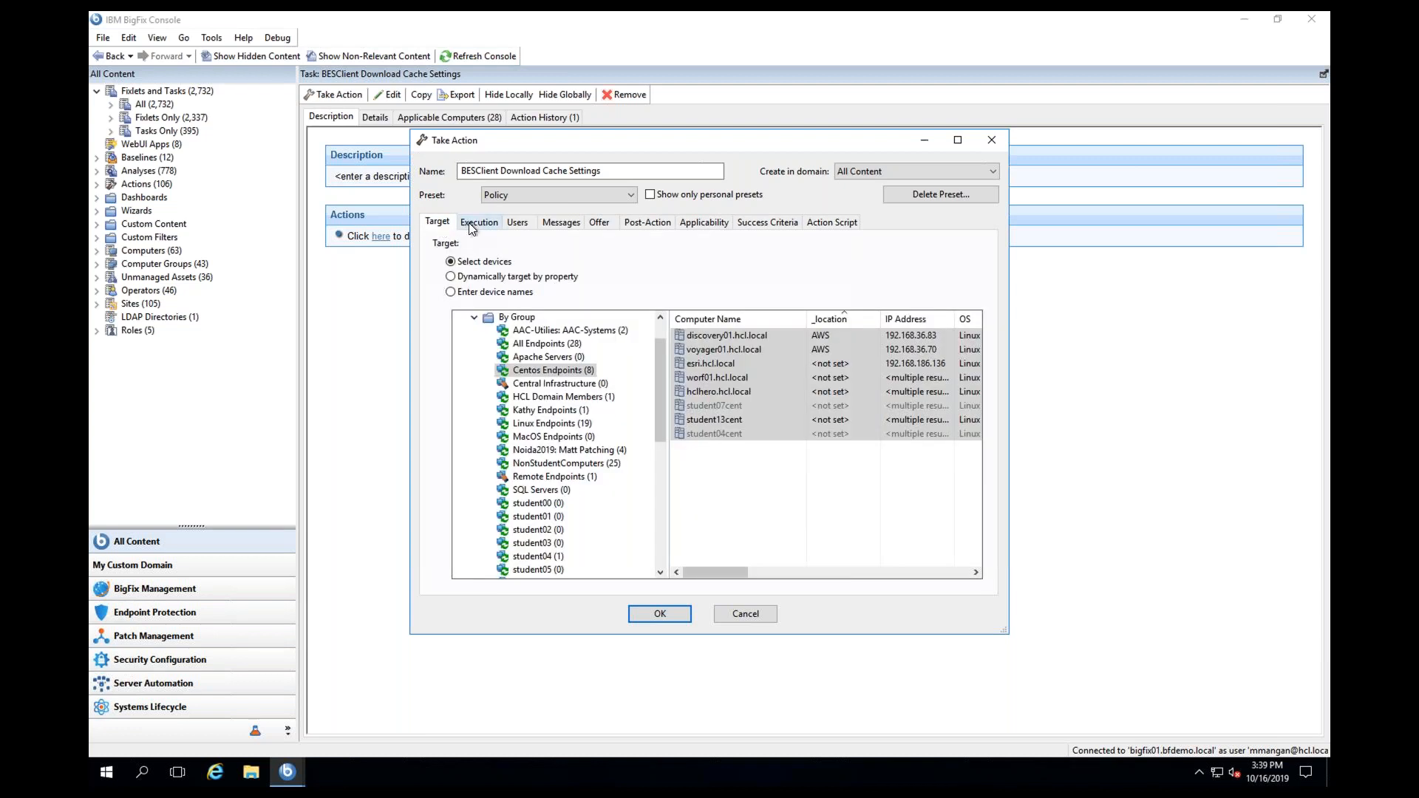
click(468, 223)
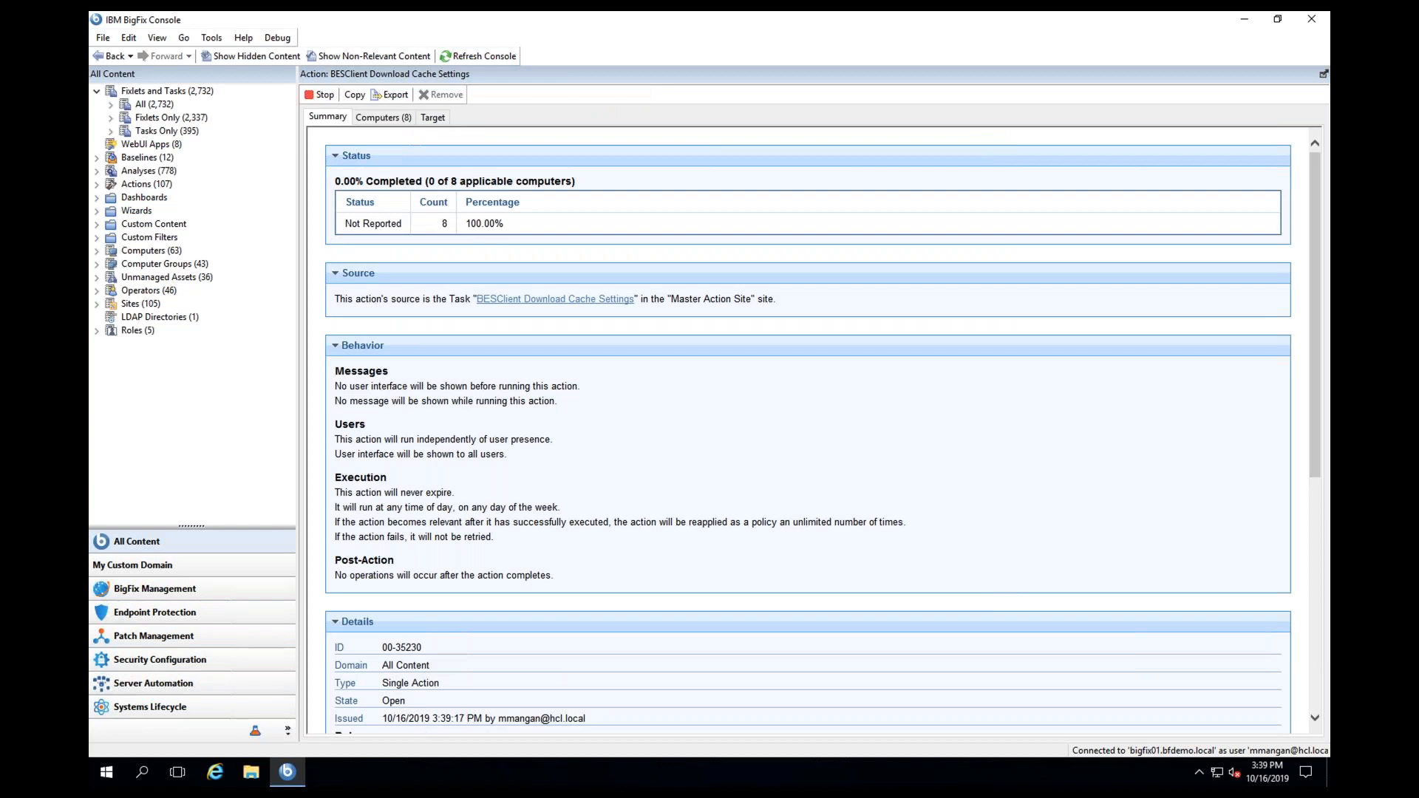
From the newest BESClient Download Cache Settings action's computers, open the settings of discovery01.hcl.local and examine its download stage disk limits
click(147, 184)
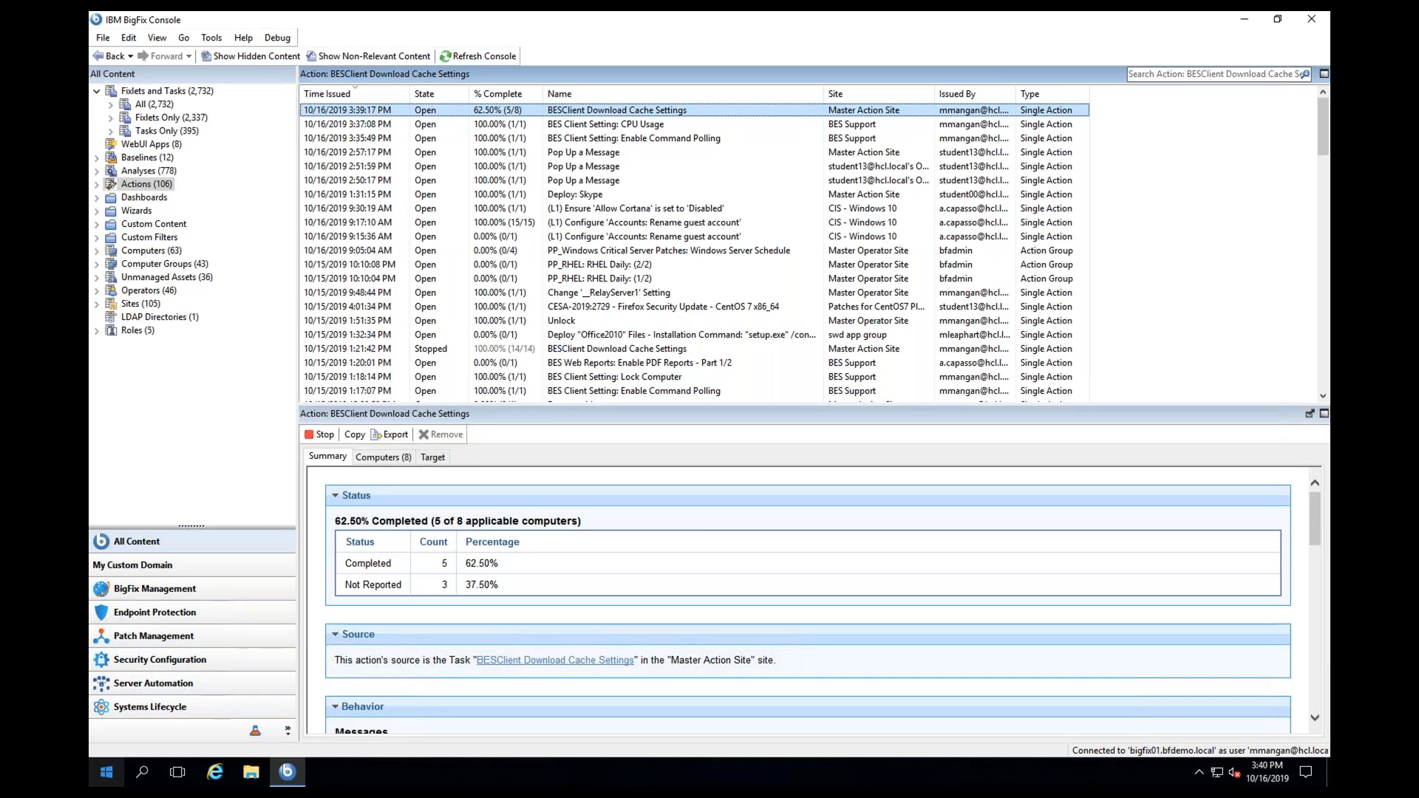
click(383, 457)
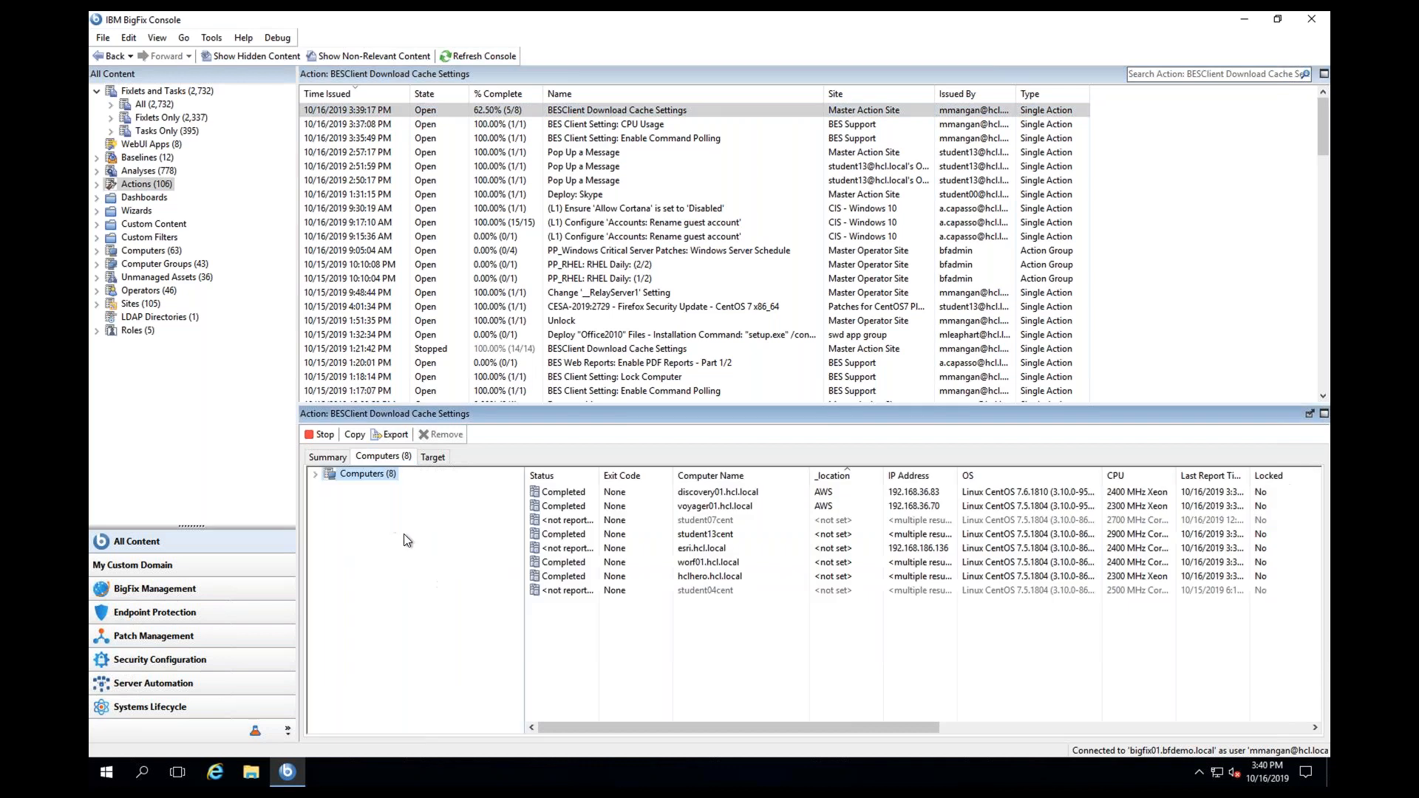
click(563, 494)
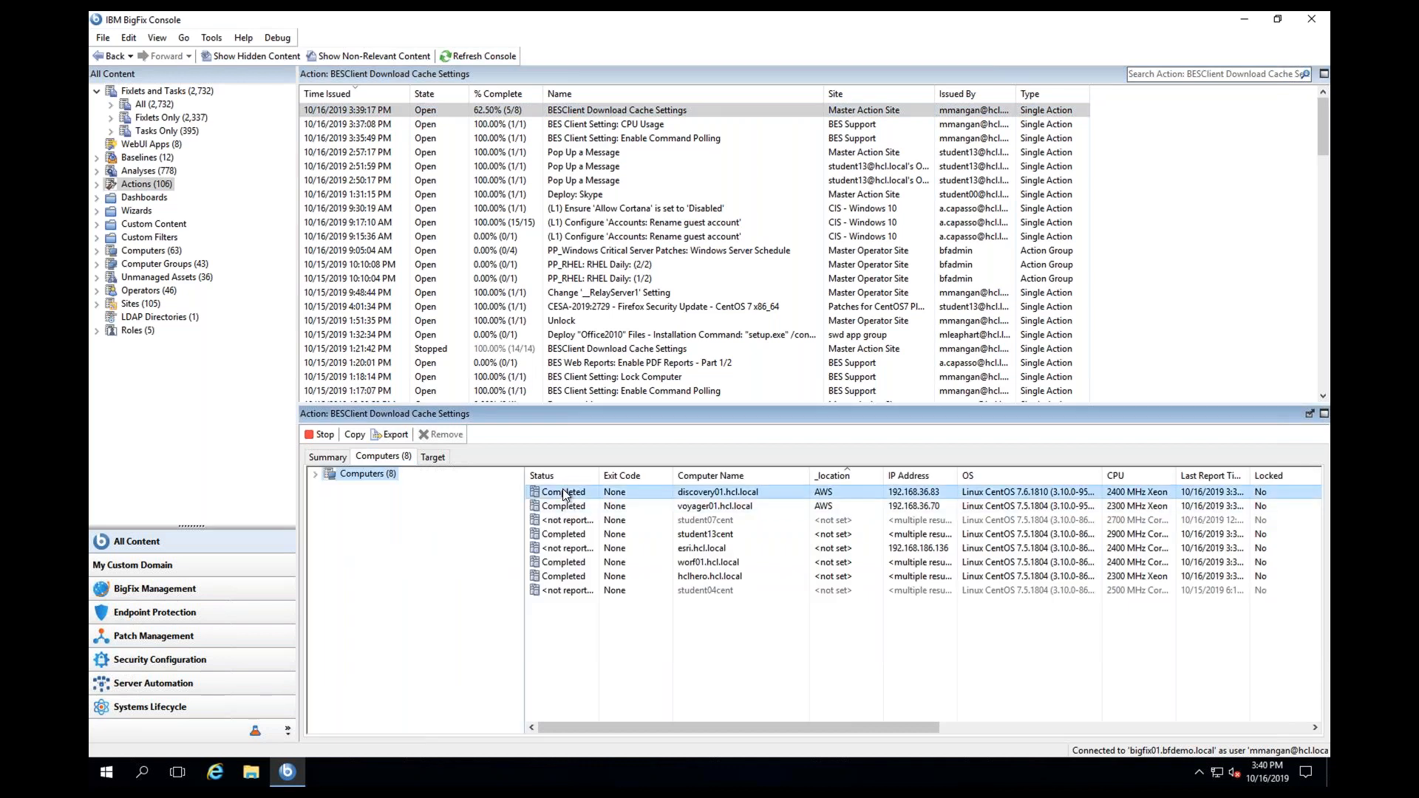
right_click(562, 490)
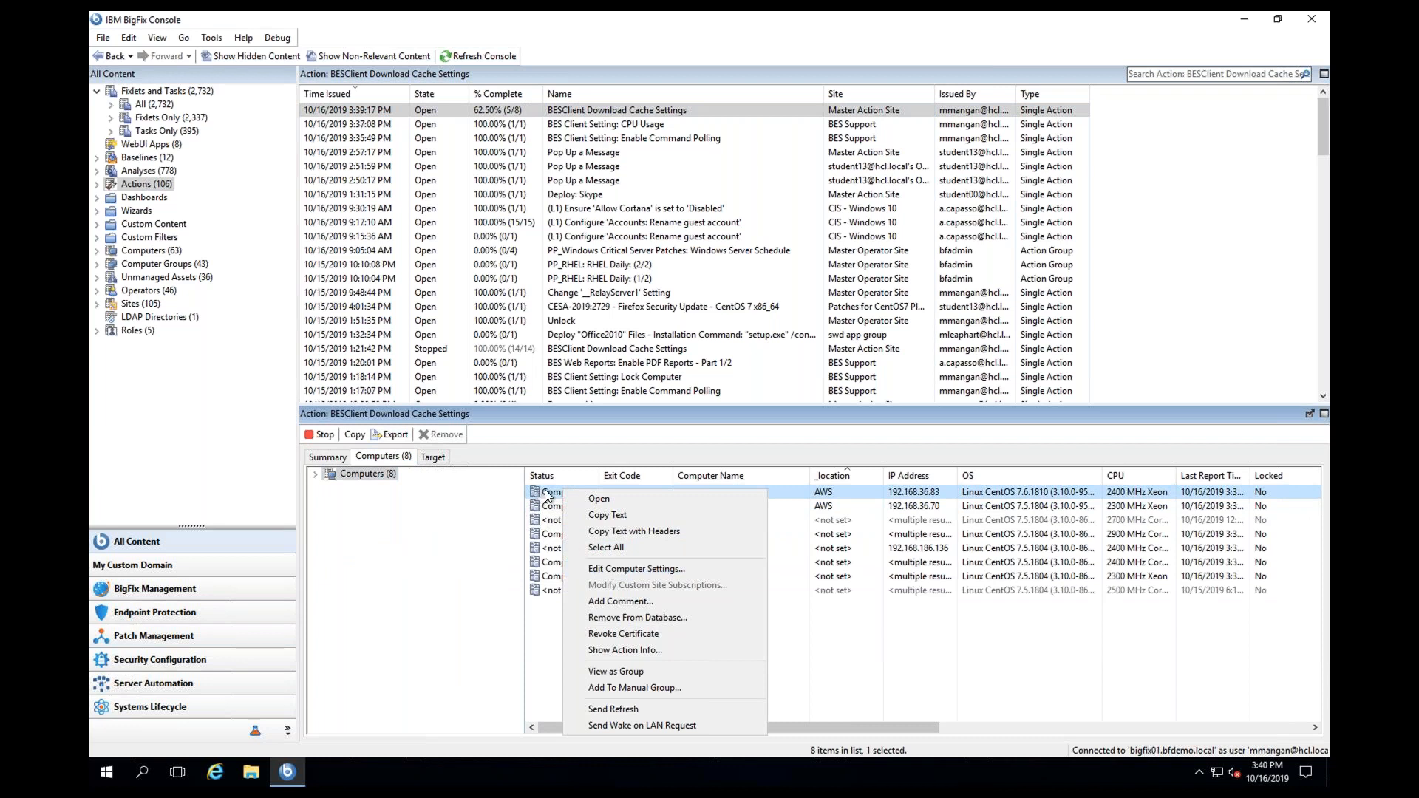
click(605, 569)
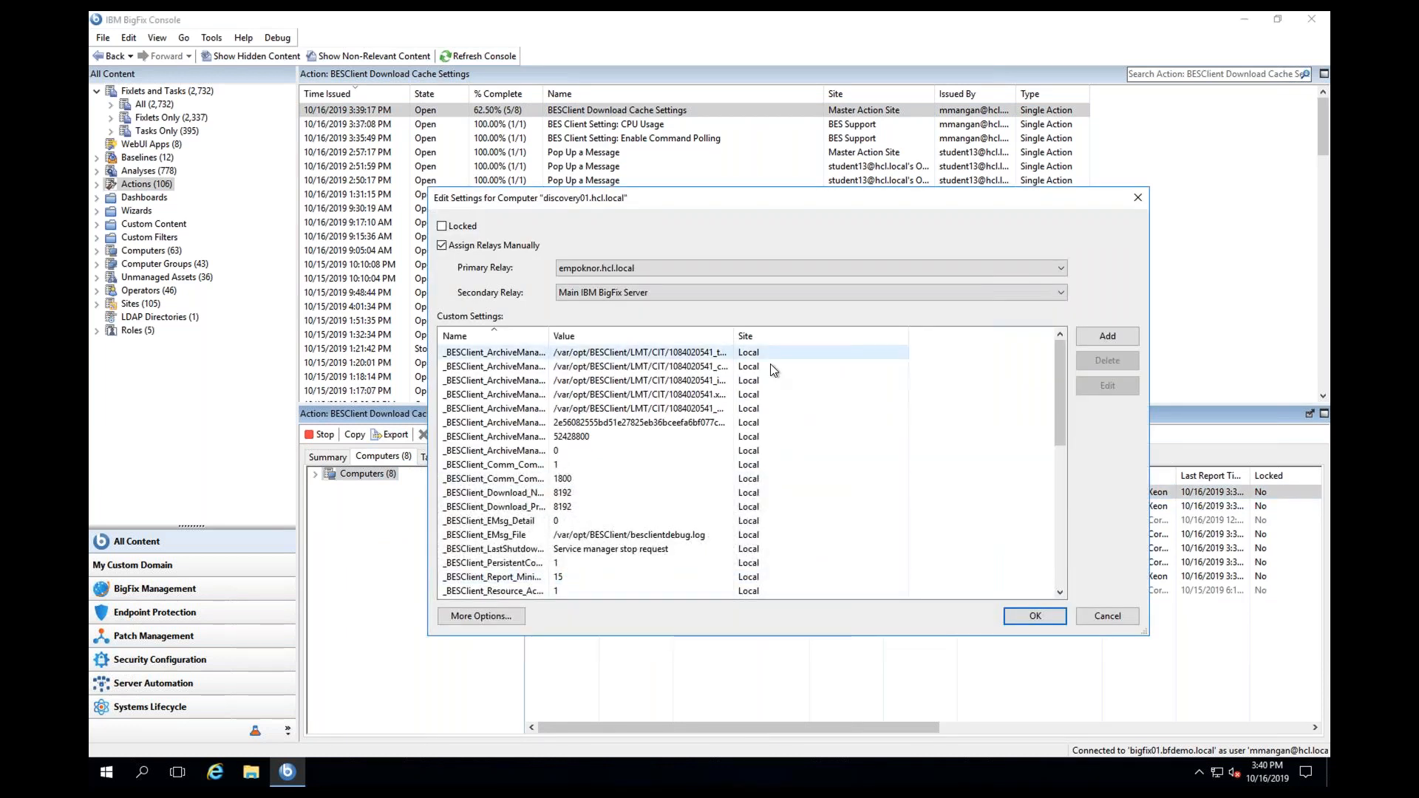
click(570, 492)
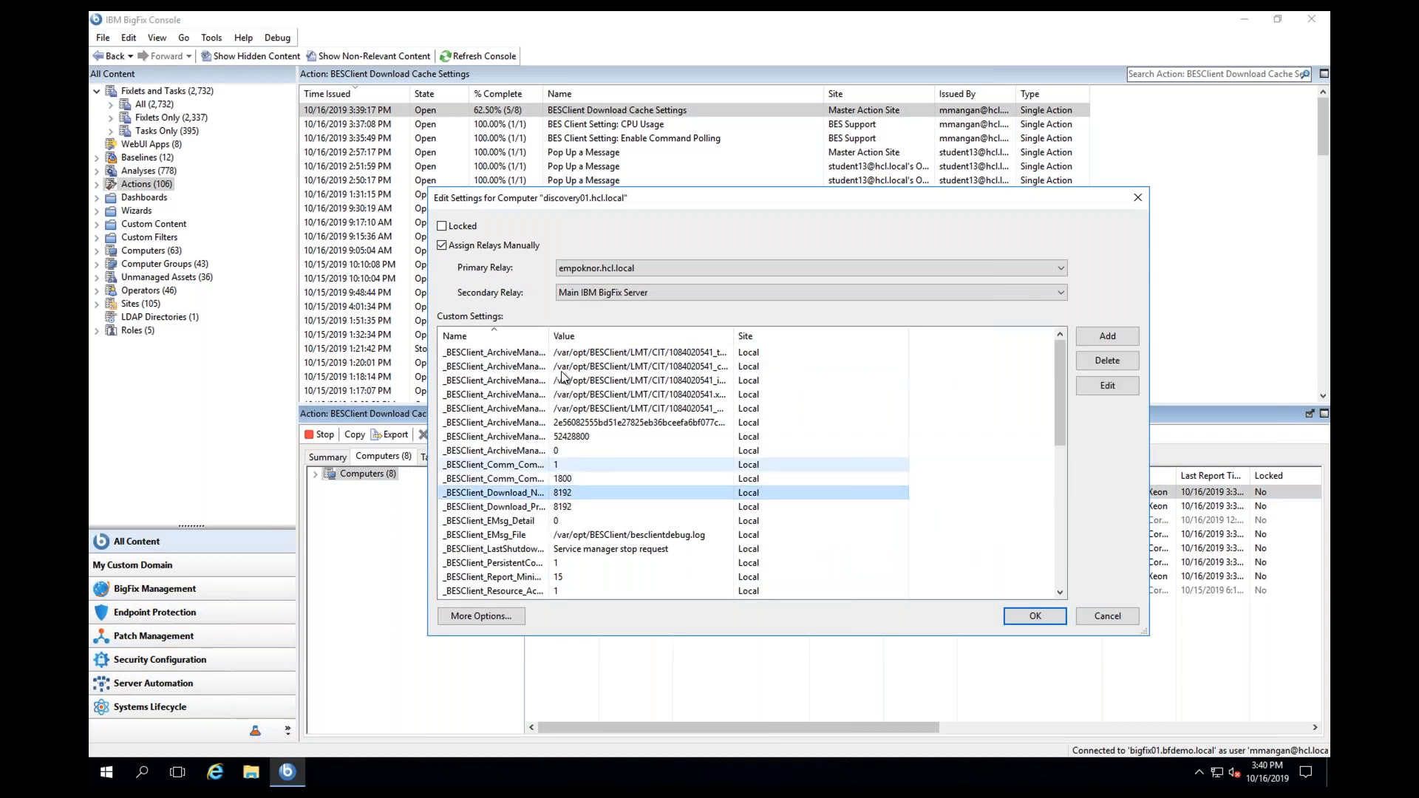
drag(548, 336, 695, 355)
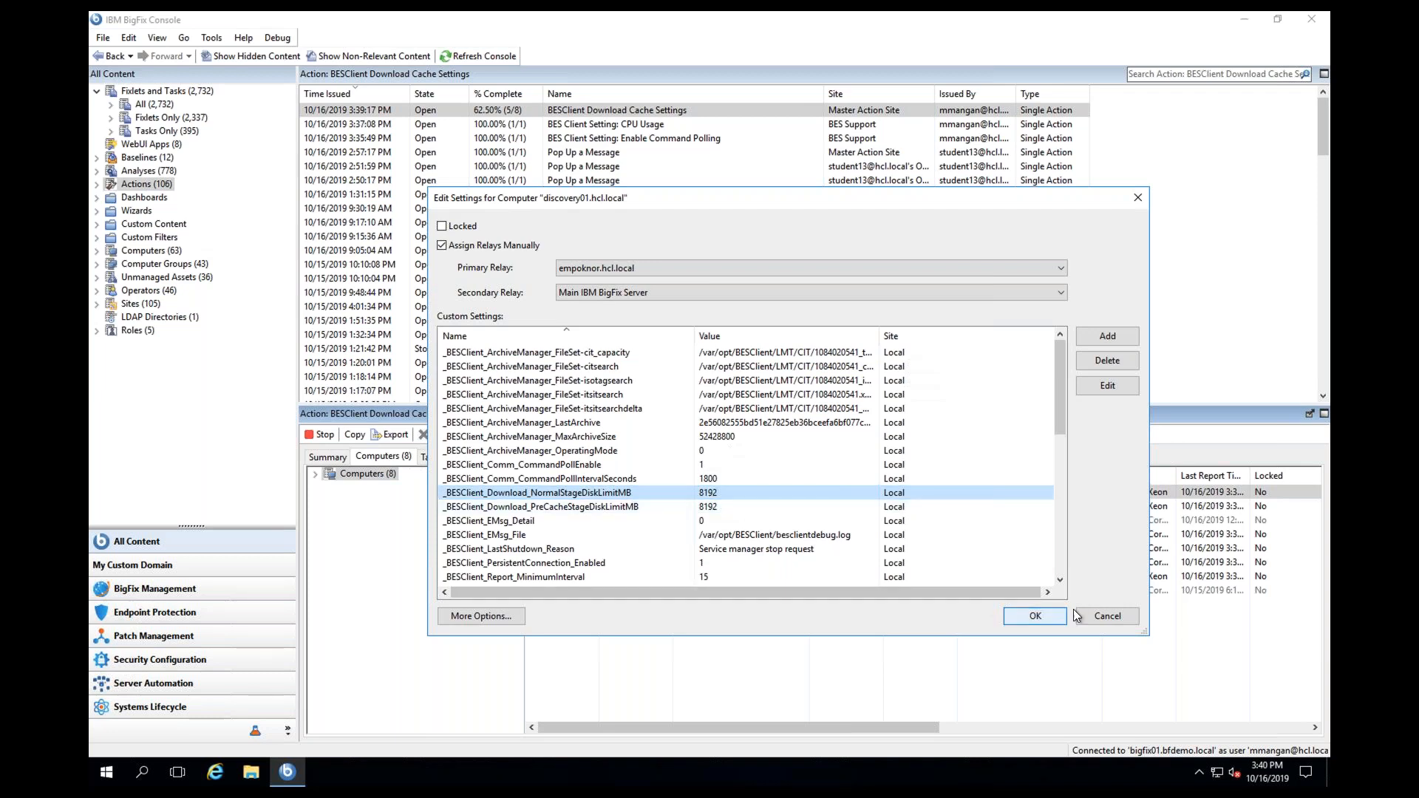
click(1107, 615)
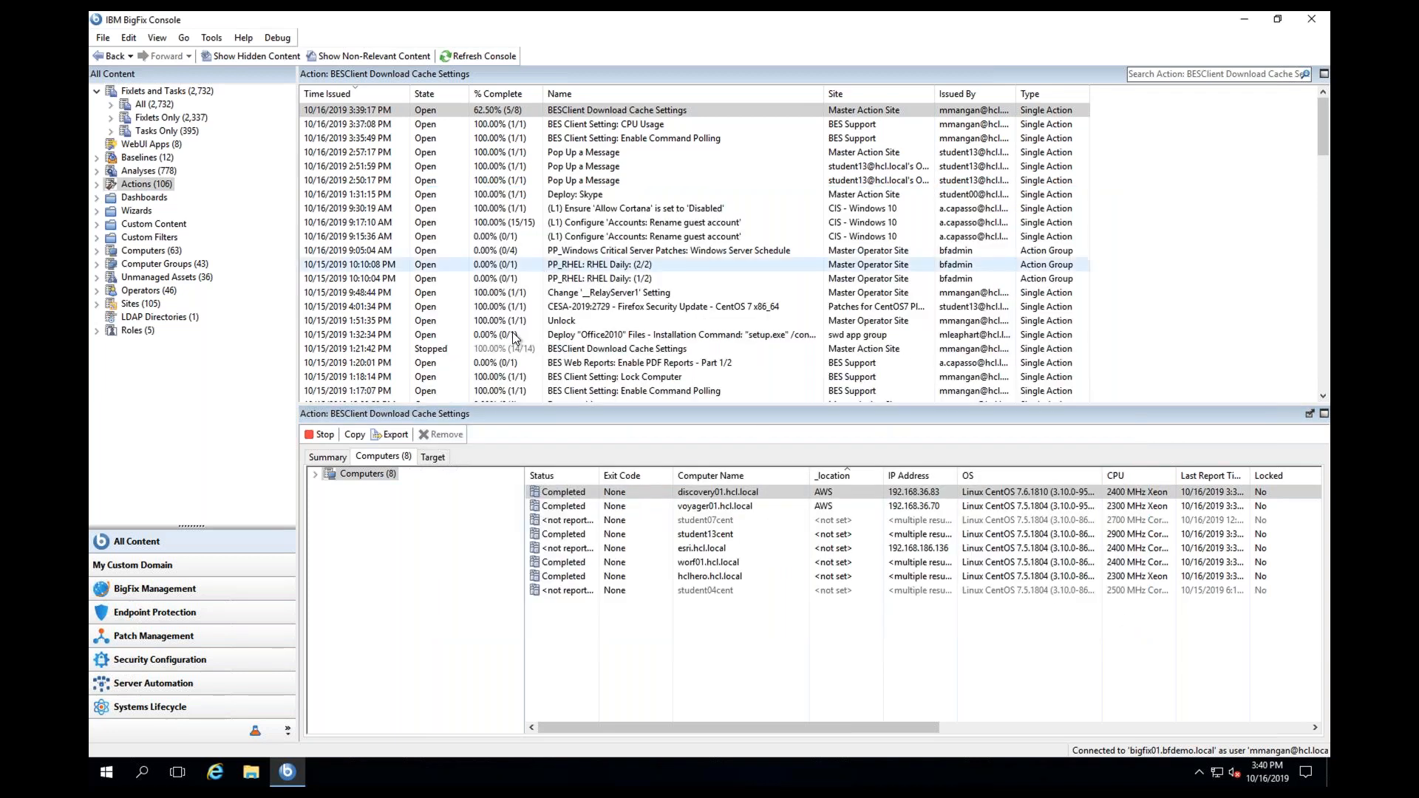
Sort the cache action's computers by status and check the computer results of the CPU Usage and Enable Command Polling actions
click(561, 475)
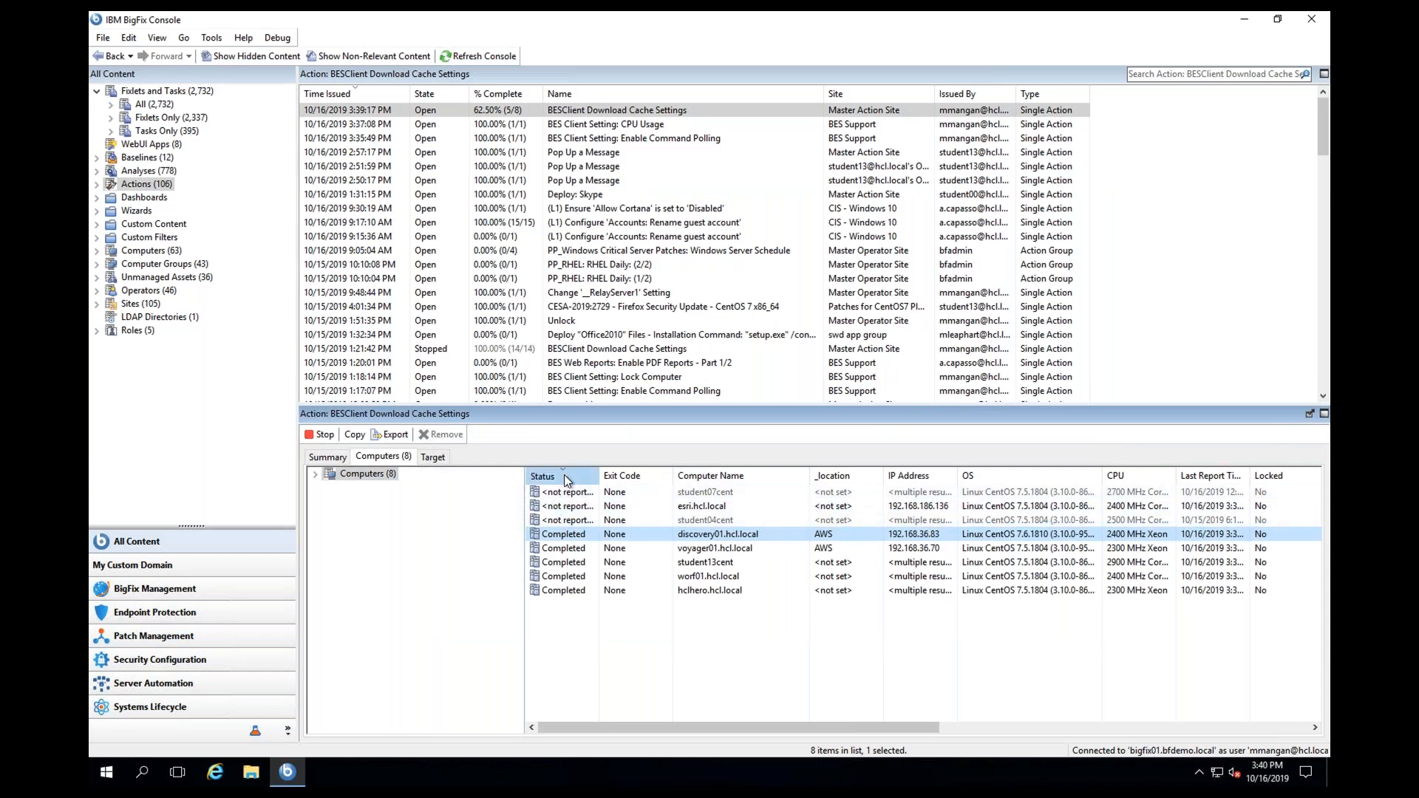
click(565, 475)
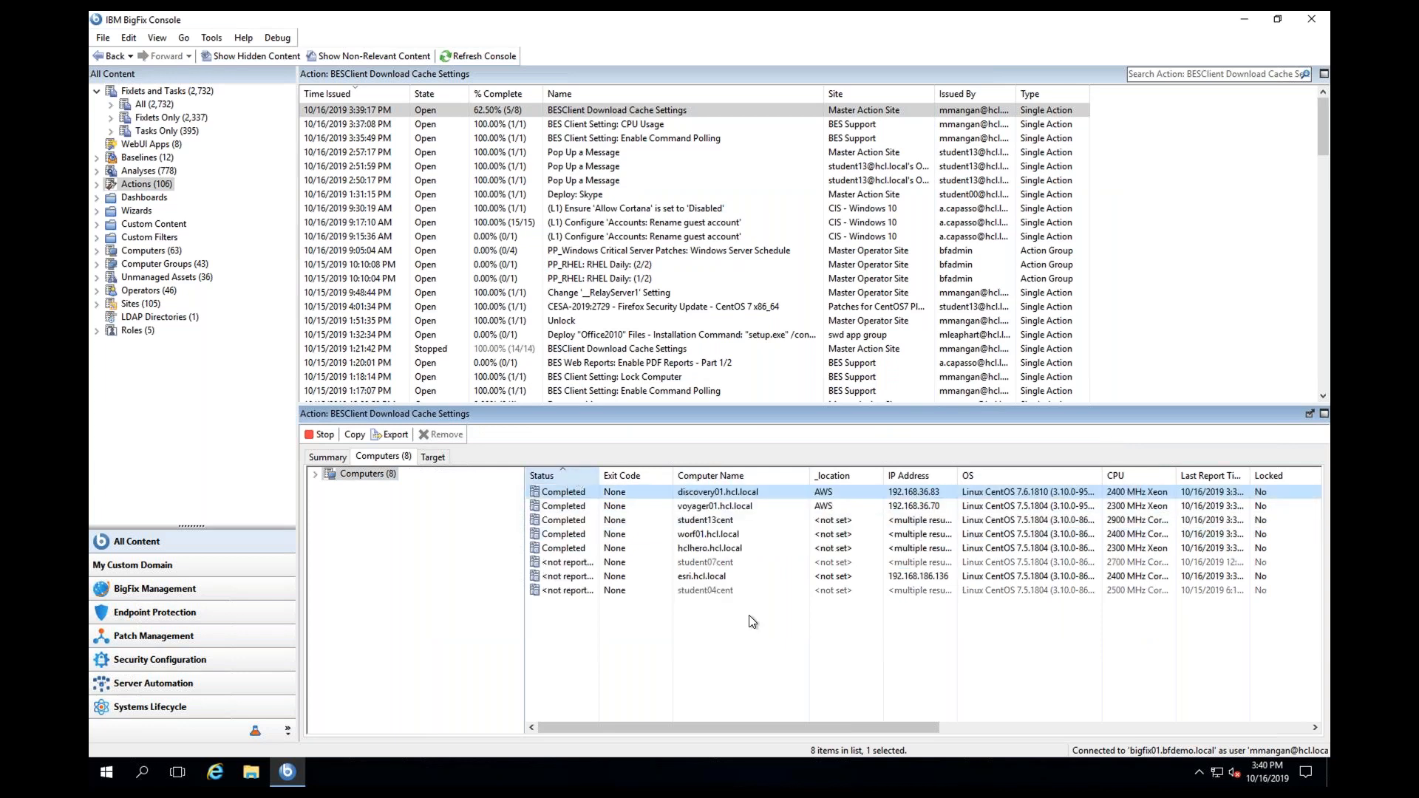
click(630, 121)
click(581, 141)
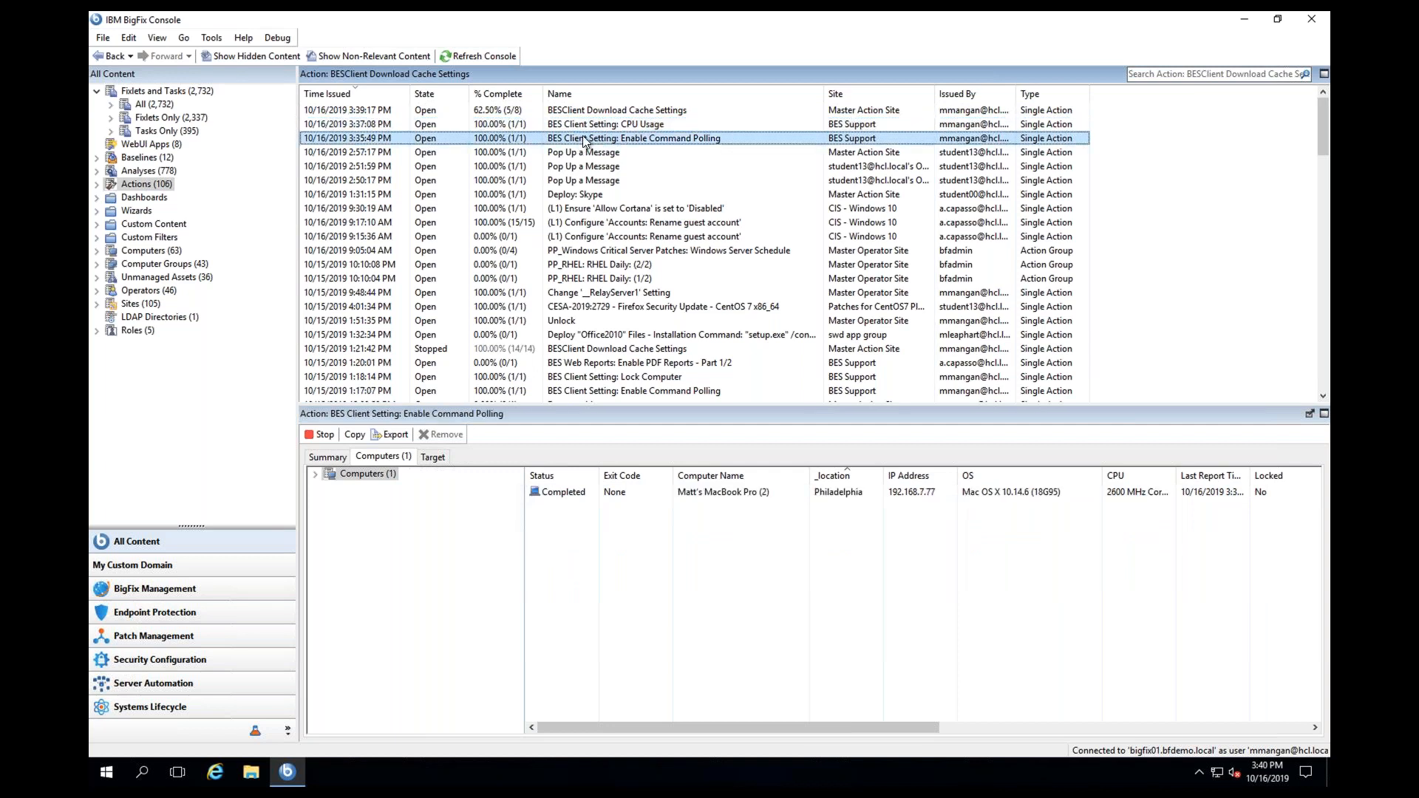